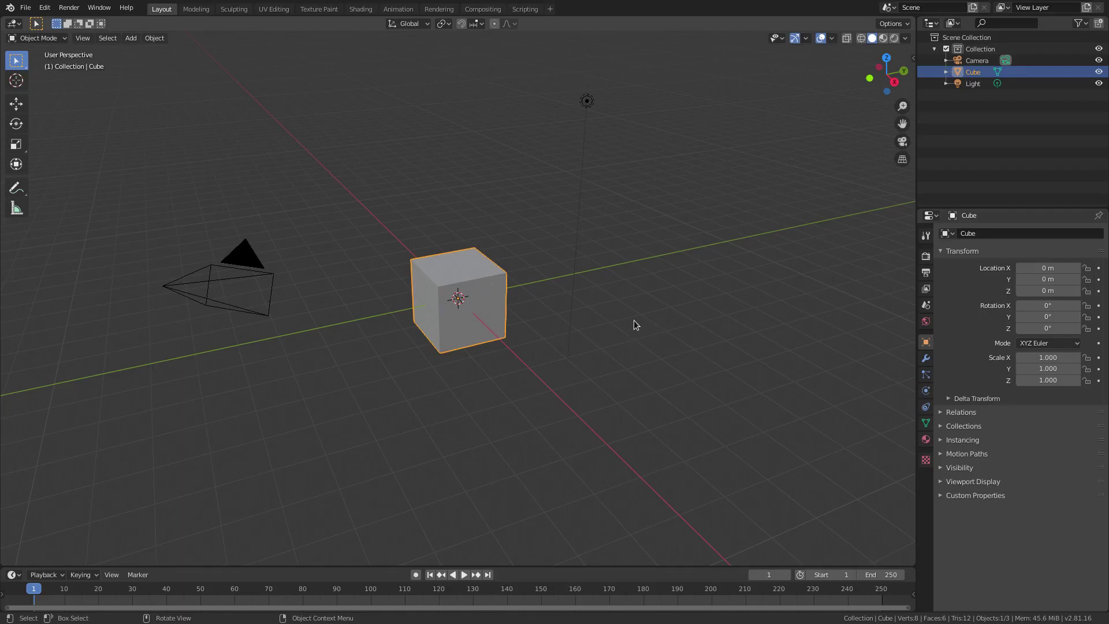
# - Delete the default cube and add a plane at the origin
pyautogui.press('Delete')
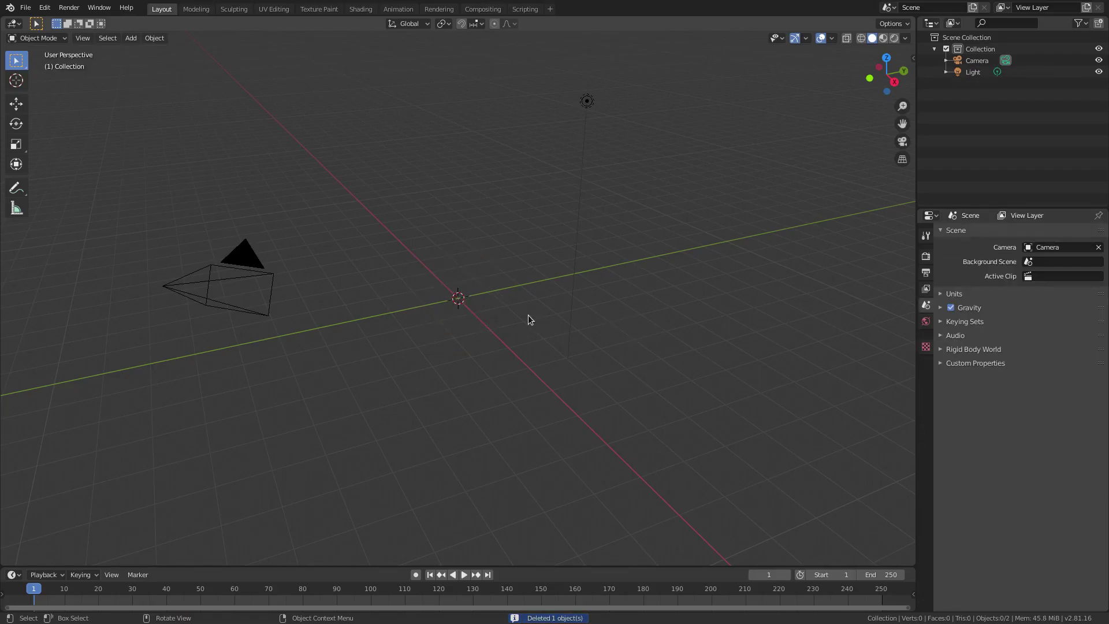
pyautogui.hotkey('shift', 'a')
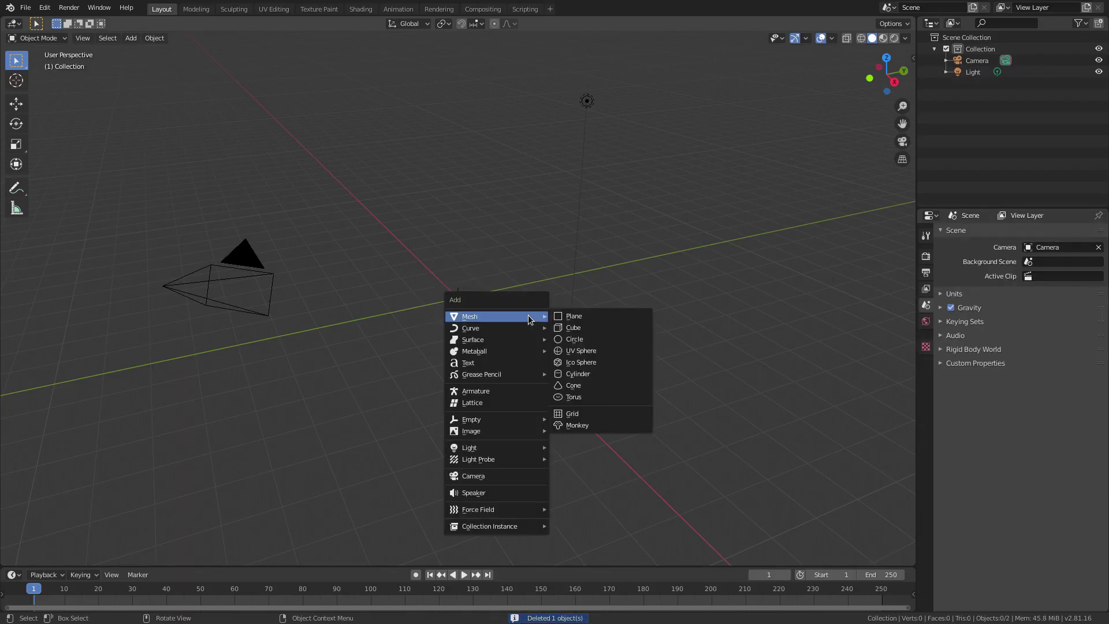
pyautogui.click(561, 316)
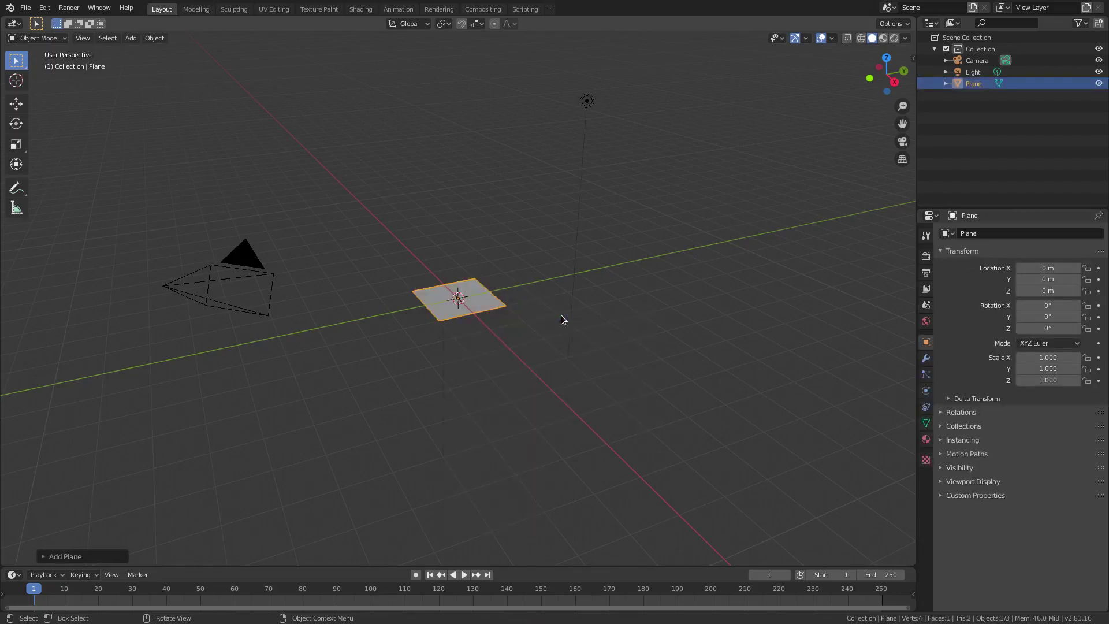
# - Rotate the plane 90° about X (R X 90), orbit to face it, and enter Edit Mode
pyautogui.scroll(2, 562, 315)
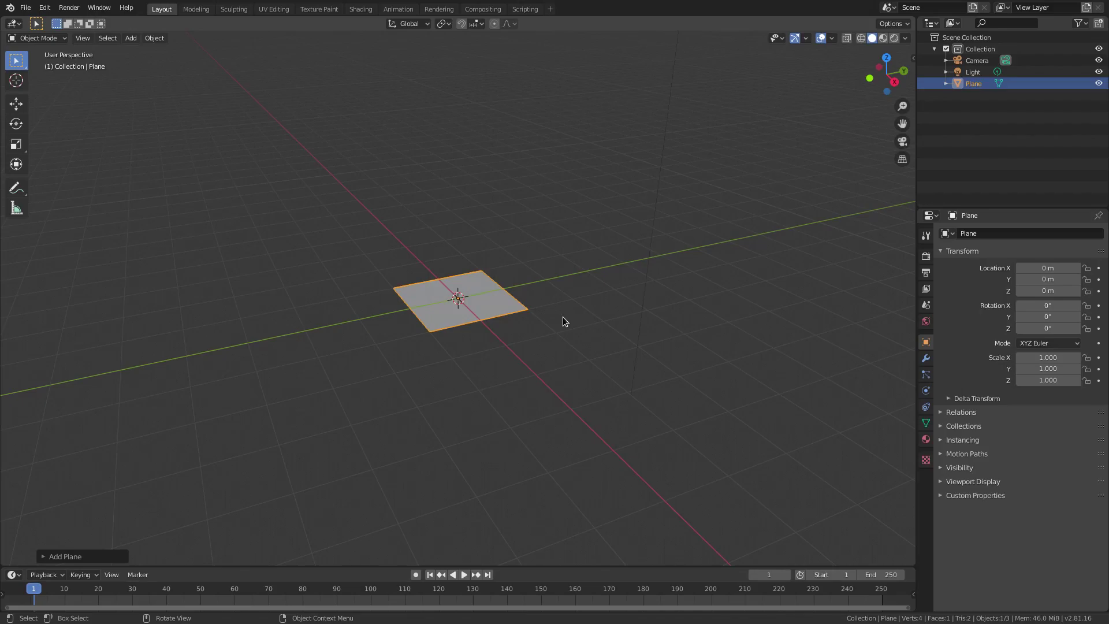
pyautogui.scroll(1, 562, 317)
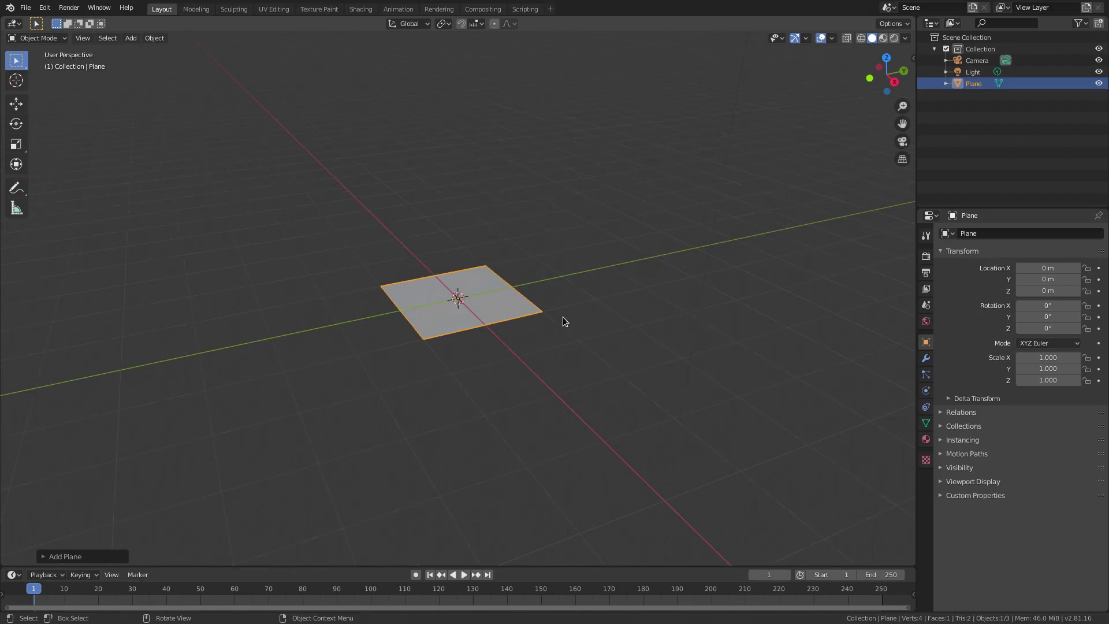
pyautogui.write('rx90')
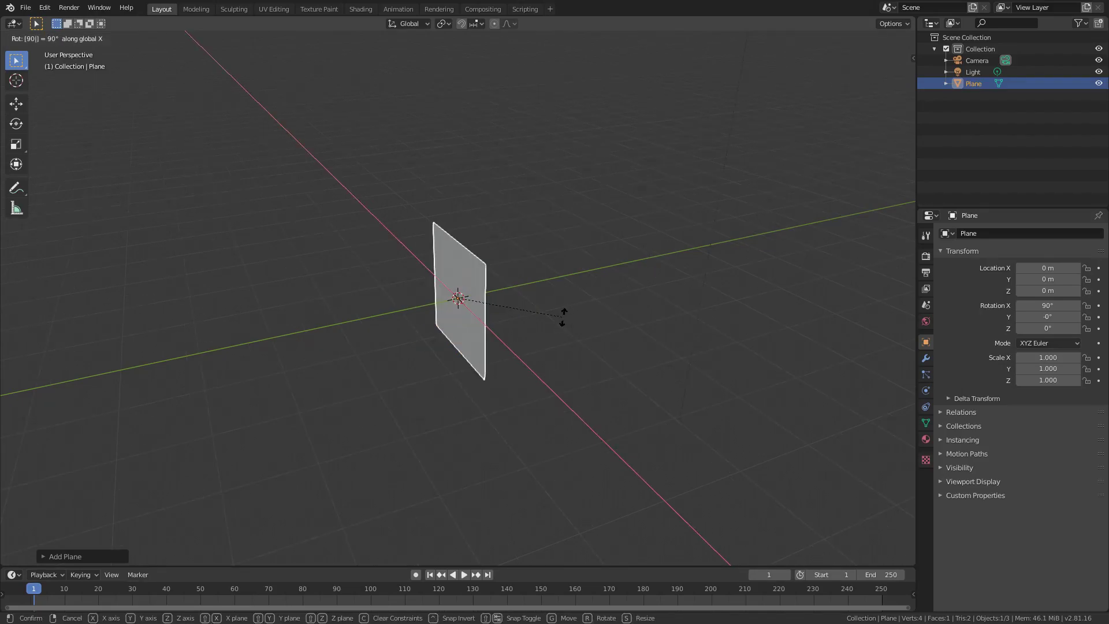
pyautogui.press('Return')
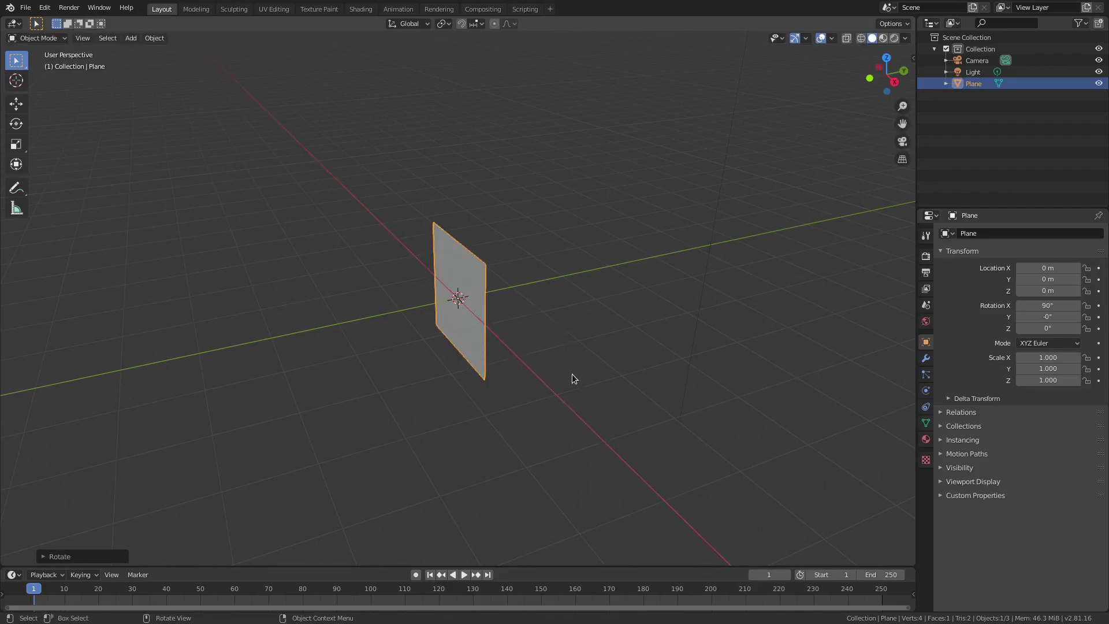
pyautogui.moveTo(558, 347); pyautogui.dragTo(657, 320, button='middle')
pyautogui.scroll(4, 655, 307)
pyautogui.press('Tab')
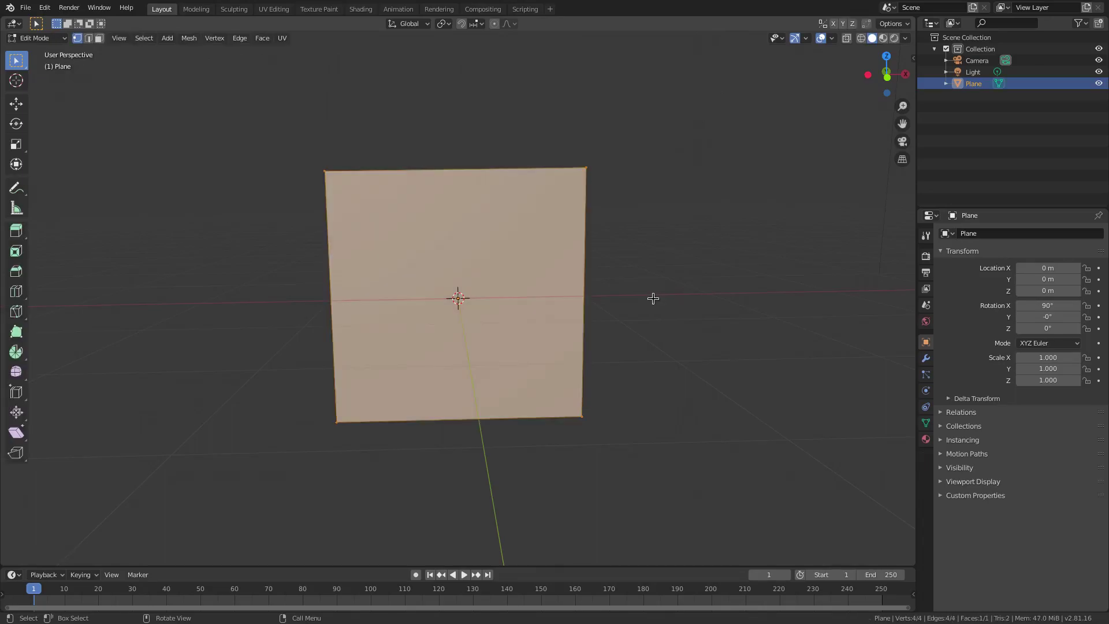
# - Loop-cut the plane once vertically and once horizontally through its middle, then return to Select Box
pyautogui.click(17, 292)
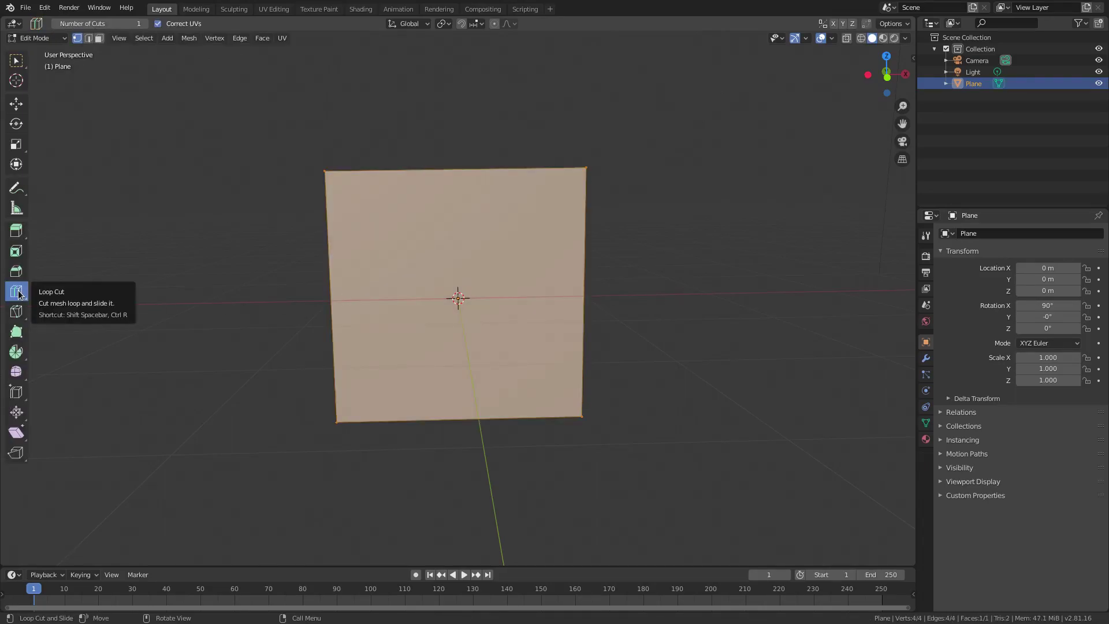
pyautogui.click(459, 422)
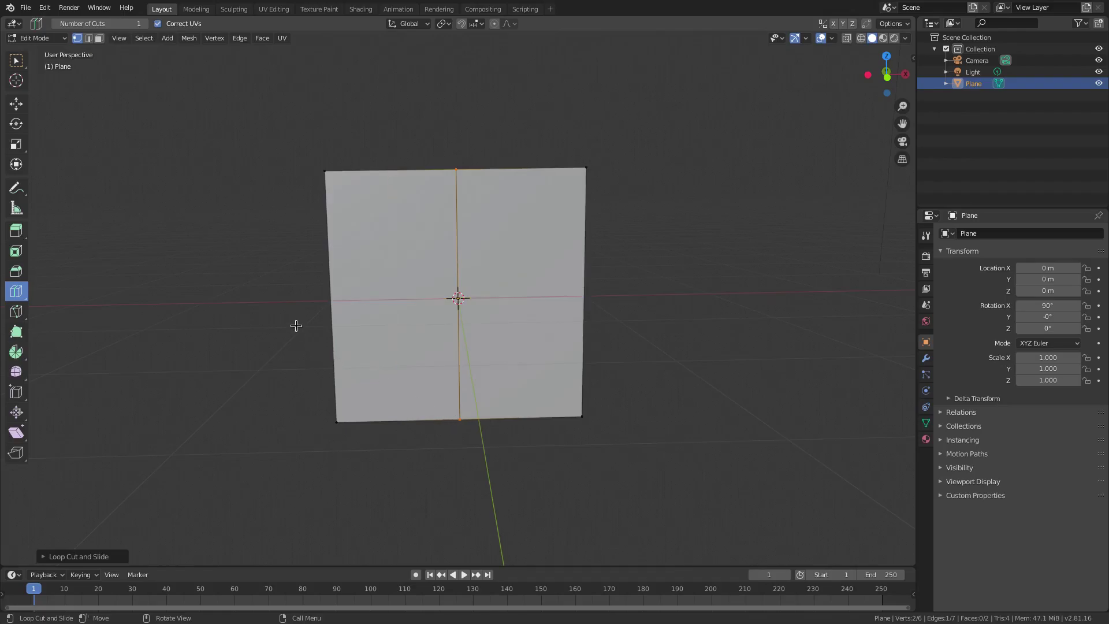
pyautogui.click(336, 300)
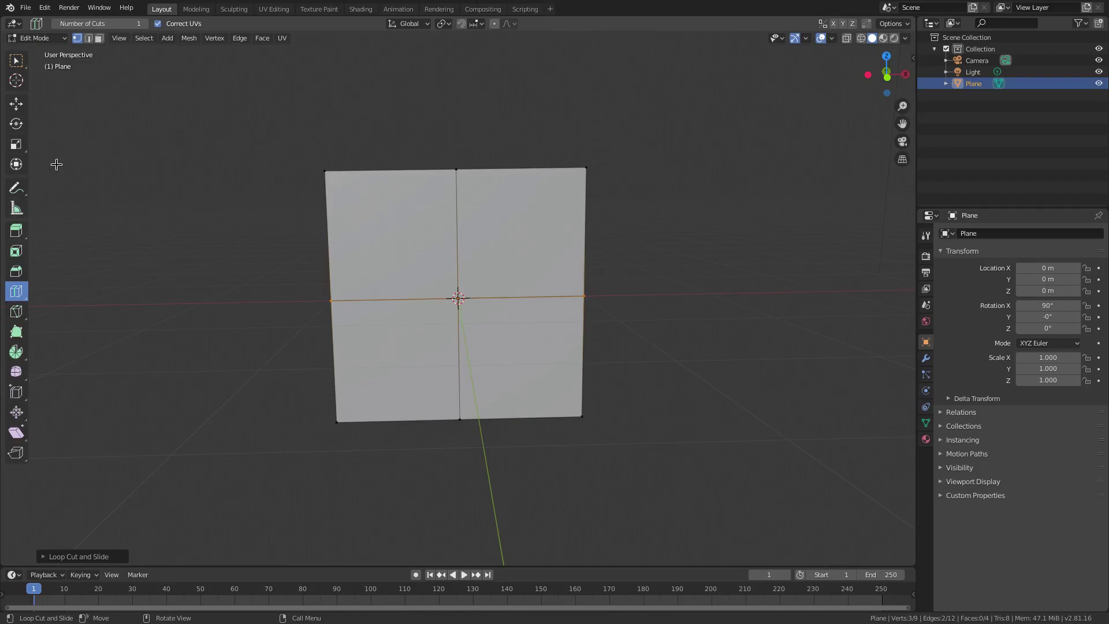
pyautogui.click(19, 64)
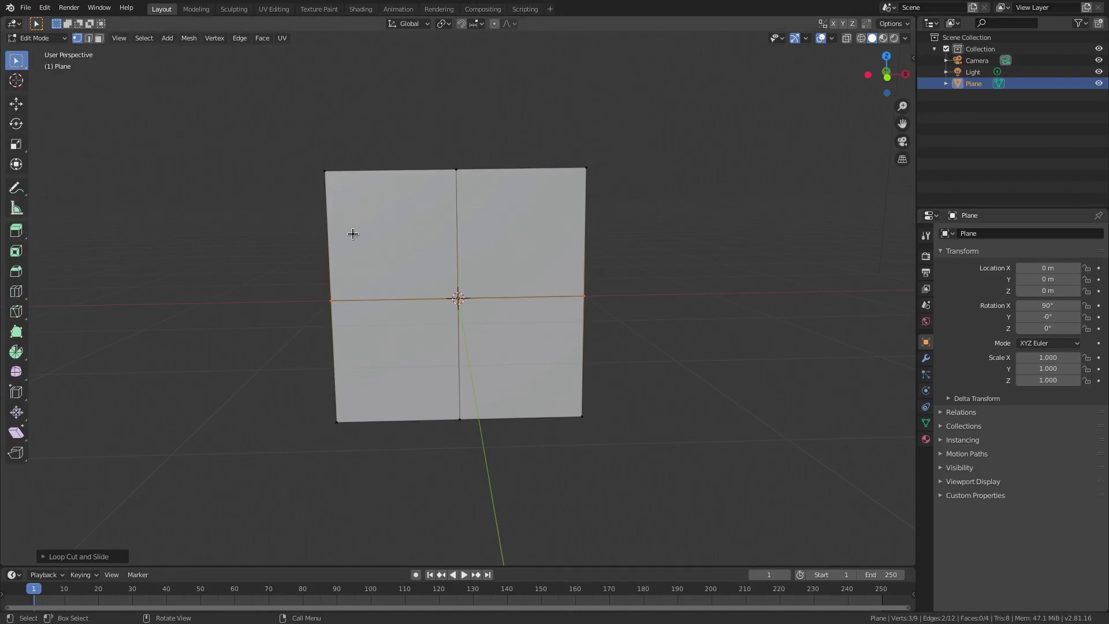
pyautogui.scroll(2, 425, 280)
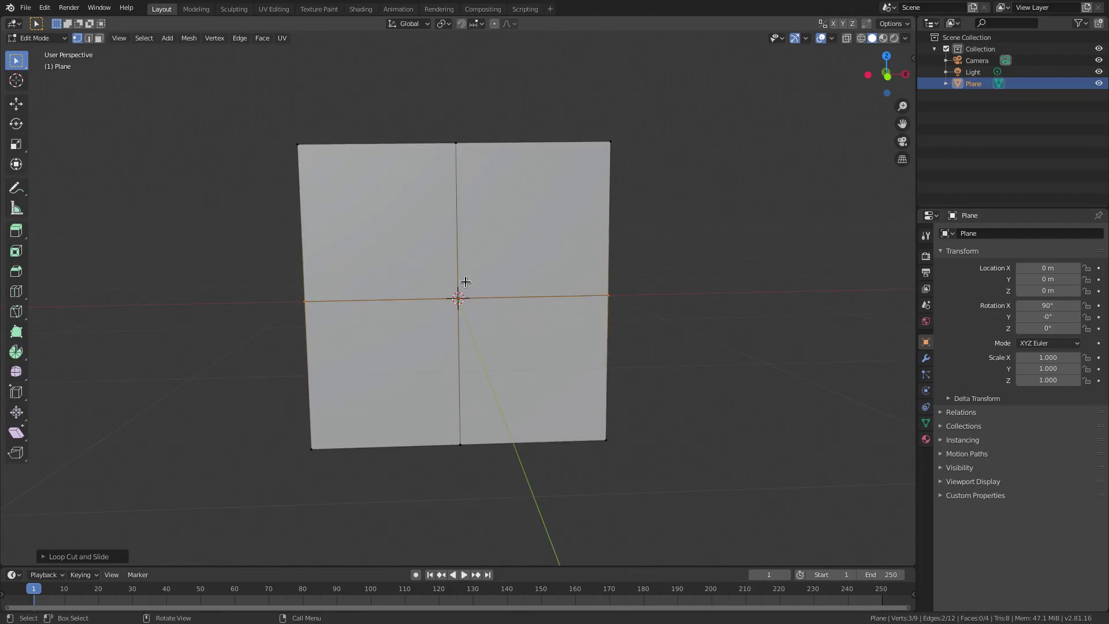
# - Select the seven outer vertices along the top, sides and bottom and delete them
pyautogui.click(299, 145)
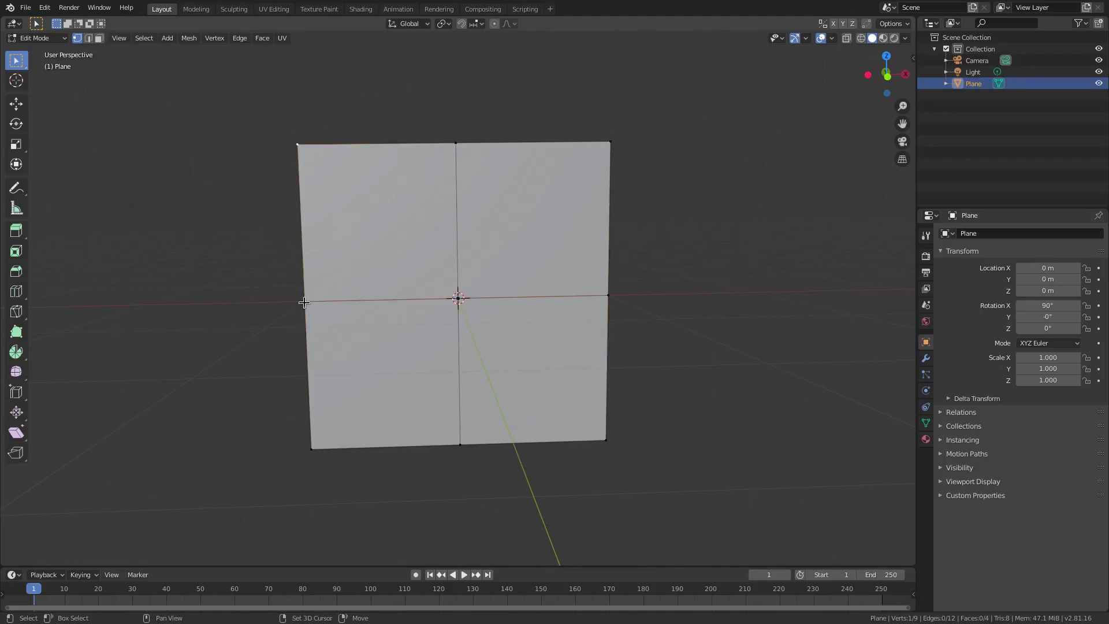
pyautogui.keyDown('shift'); pyautogui.click(304, 302); pyautogui.keyUp('shift')
pyautogui.keyDown('shift'); pyautogui.click(312, 448); pyautogui.keyUp('shift')
pyautogui.keyDown('shift'); pyautogui.click(460, 444); pyautogui.keyUp('shift')
pyautogui.keyDown('shift'); pyautogui.click(606, 440); pyautogui.keyUp('shift')
pyautogui.keyDown('shift'); pyautogui.click(608, 295); pyautogui.keyUp('shift')
pyautogui.keyDown('shift'); pyautogui.click(610, 142); pyautogui.keyUp('shift')
pyautogui.press('x')
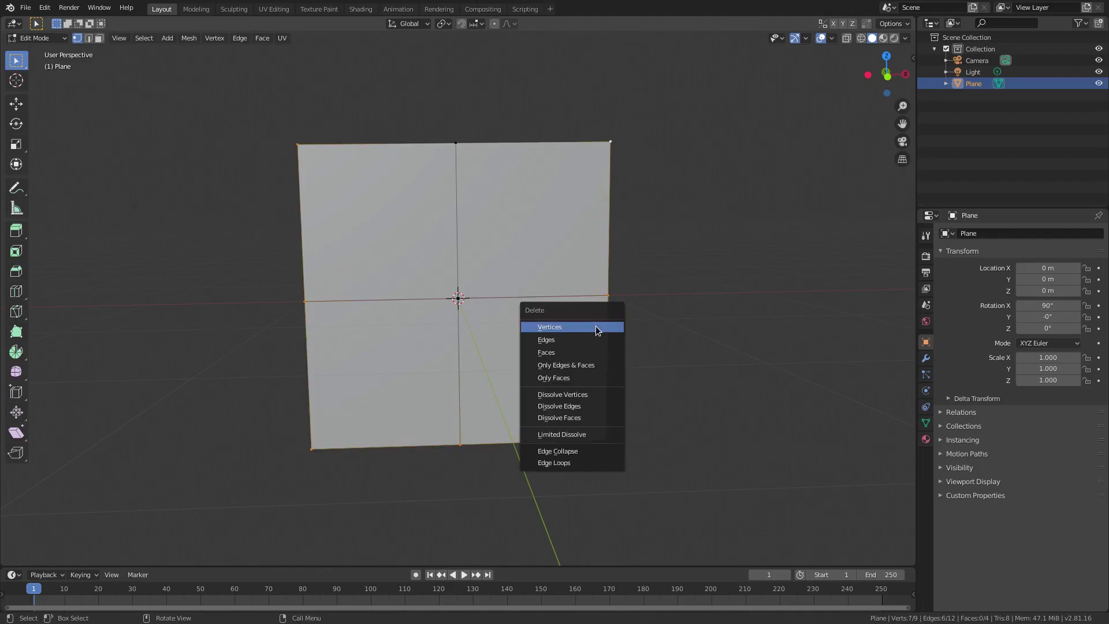
pyautogui.click(598, 325)
# - Select the origin and top-middle vertices, switch to Object Mode, and orbit around the edge
pyautogui.scroll(3, 519, 280)
pyautogui.keyDown('shift'); pyautogui.click(461, 362); pyautogui.keyUp('shift')
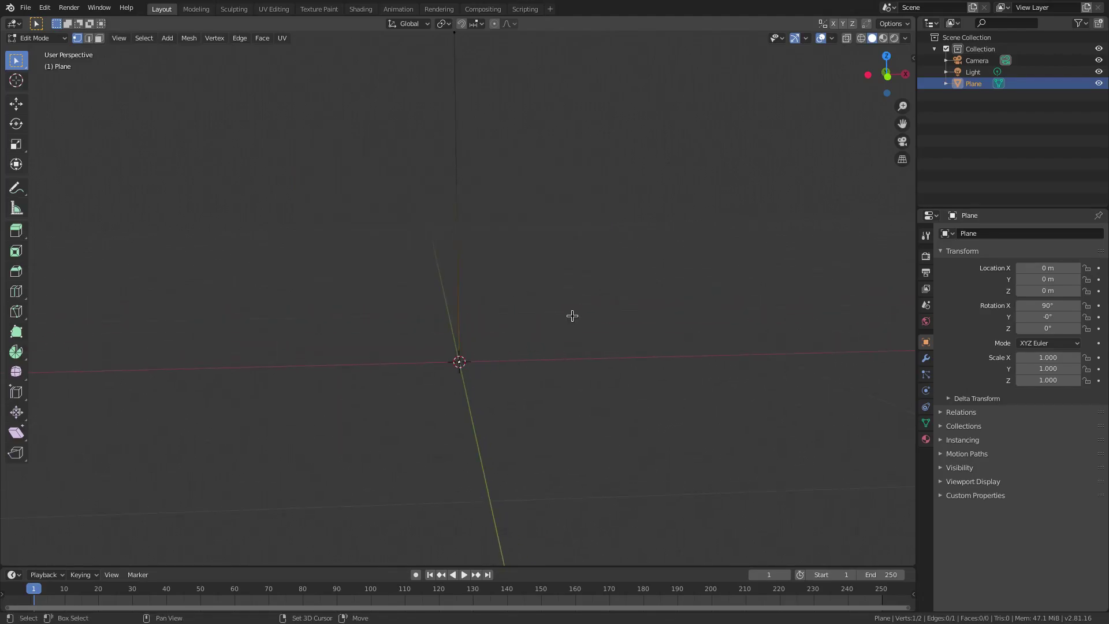
pyautogui.keyDown('shift'); pyautogui.moveTo(468, 173); pyautogui.dragTo(473, 248, button='middle'); pyautogui.keyUp('shift')
pyautogui.keyDown('shift'); pyautogui.click(455, 98); pyautogui.keyUp('shift')
pyautogui.moveTo(479, 416); pyautogui.dragTo(462, 341, button='middle')
pyautogui.press('Tab')
pyautogui.moveTo(510, 265); pyautogui.dragTo(462, 149, button='middle')
pyautogui.moveTo(589, 319); pyautogui.dragTo(478, 373, button='middle')
# - Add a Screw modifier to the edge from the Modifier properties
pyautogui.press('Tab')
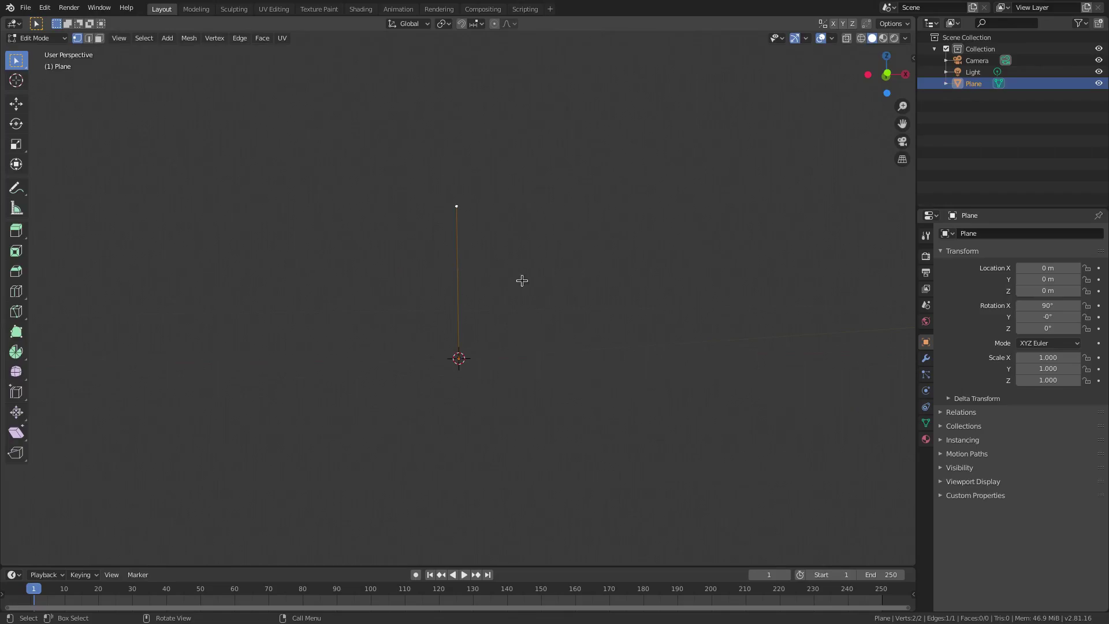
pyautogui.press('Tab')
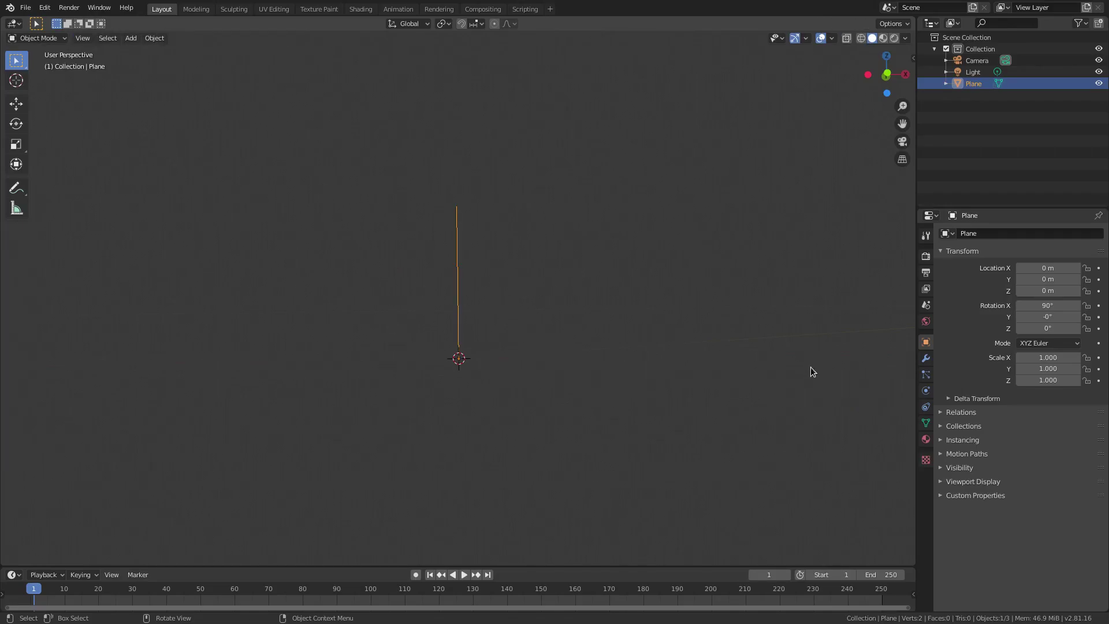
pyautogui.click(926, 359)
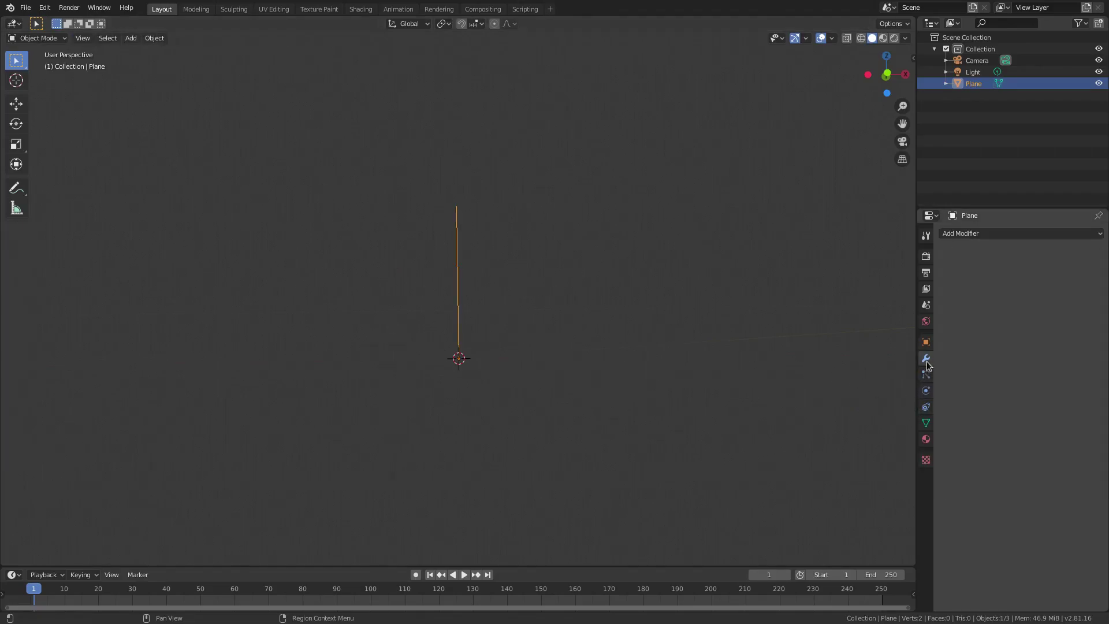
pyautogui.click(982, 234)
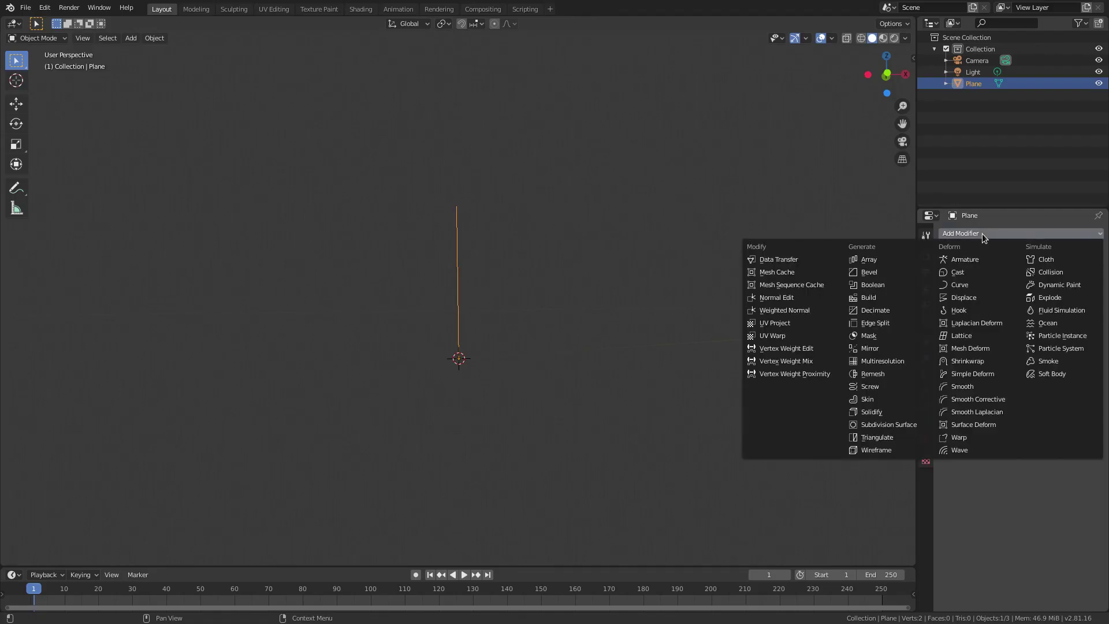
pyautogui.click(871, 386)
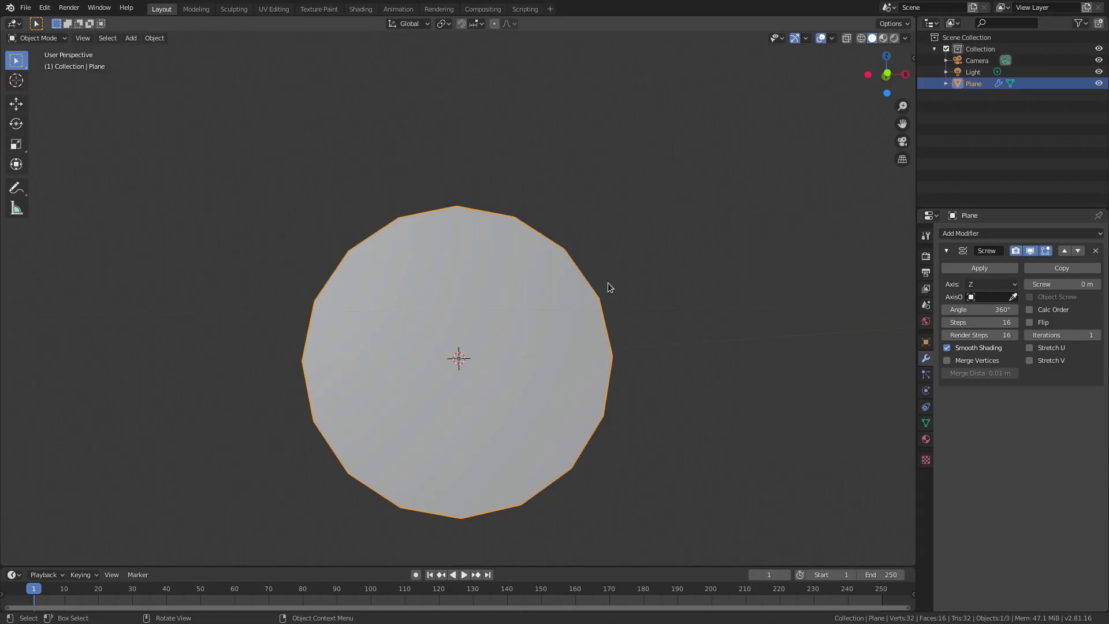
pyautogui.scroll(-2, 641, 324)
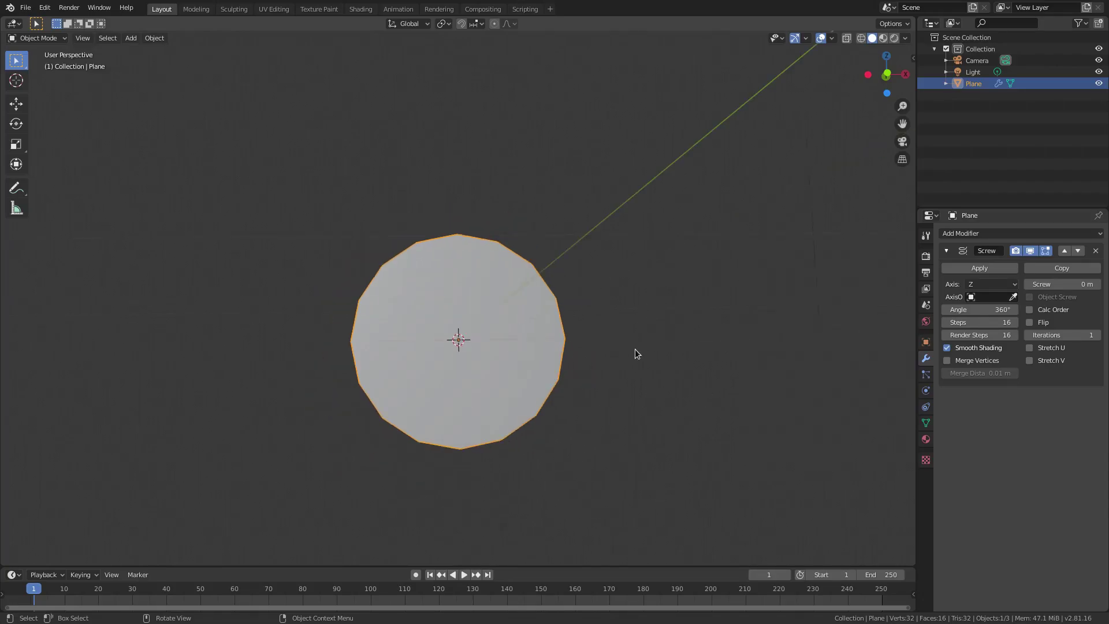
pyautogui.scroll(1, 605, 361)
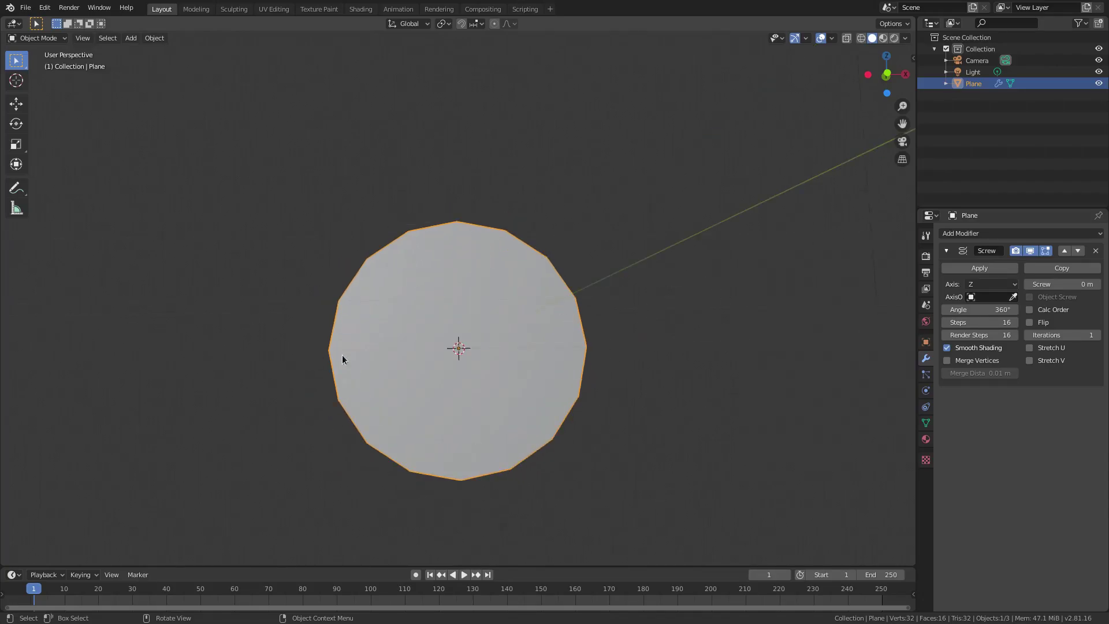
# - Try Screw Steps values of 128, 16 and 32
pyautogui.click(992, 323)
pyautogui.write('128')
pyautogui.press('Return')
pyautogui.click(982, 323)
pyautogui.press('BackSpace')
pyautogui.press('BackSpace')
pyautogui.write('6')
pyautogui.press('Return')
pyautogui.click(953, 322)
pyautogui.write('32')
pyautogui.press('Return')
# - Try Screw Steps values of 64, 128 and 512 to compare the disc's smoothness
pyautogui.click(959, 322)
pyautogui.write('64')
pyautogui.press('Return')
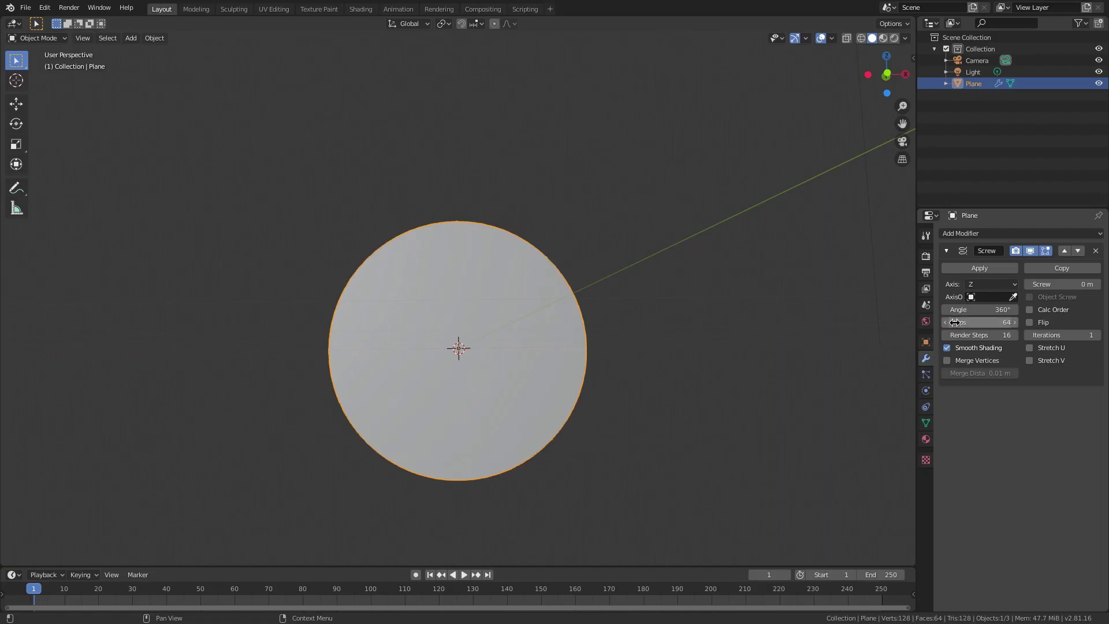
pyautogui.click(953, 322)
pyautogui.write('128')
pyautogui.press('Return')
pyautogui.click(959, 322)
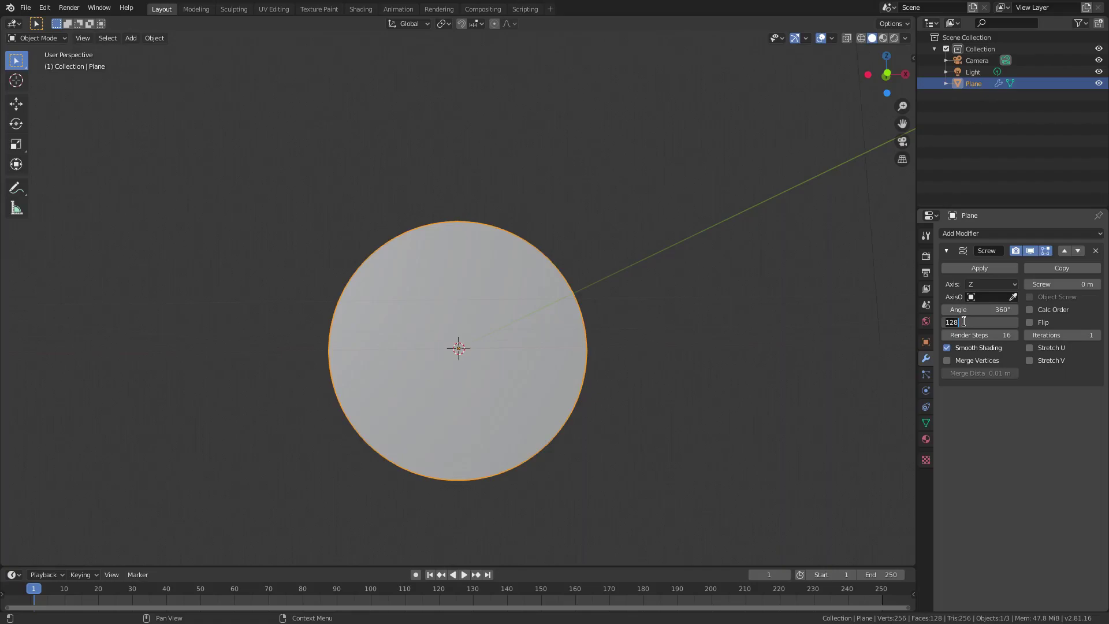
pyautogui.write('512')
pyautogui.press('Return')
# - Settle on 128 Screw Steps and inspect the disc's edge up close
pyautogui.scroll(2, 458, 329)
pyautogui.click(969, 323)
pyautogui.write('128')
pyautogui.press('Return')
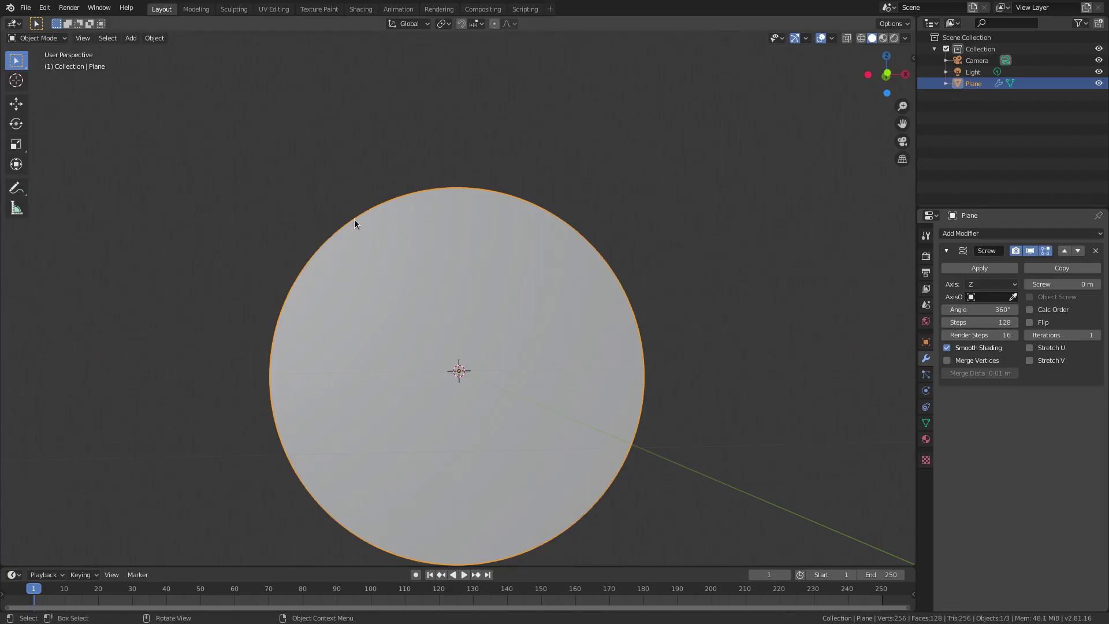
pyautogui.scroll(2, 372, 240)
pyautogui.moveTo(372, 240); pyautogui.dragTo(308, 146, button='middle')
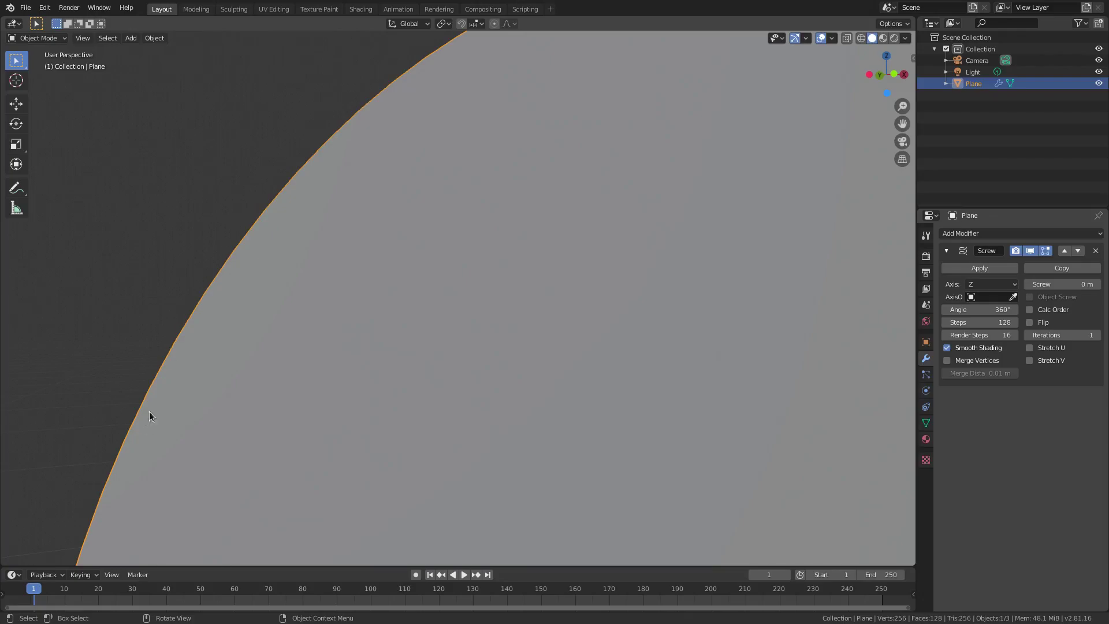
pyautogui.scroll(-5, 536, 412)
pyautogui.scroll(-1, 601, 391)
pyautogui.keyDown('shift'); pyautogui.moveTo(601, 391); pyautogui.dragTo(381, 247, button='middle'); pyautogui.keyUp('shift')
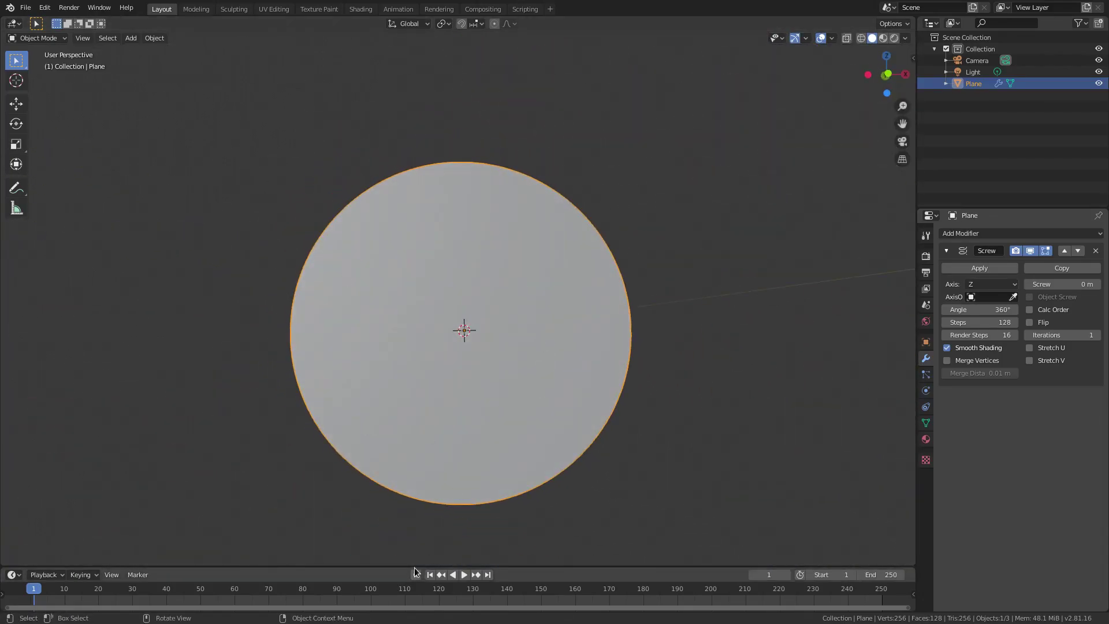
# - Enlarge the timeline, set the start frame to 0, and keyframe the Screw angle at frame 0
pyautogui.moveTo(412, 566); pyautogui.dragTo(417, 530)
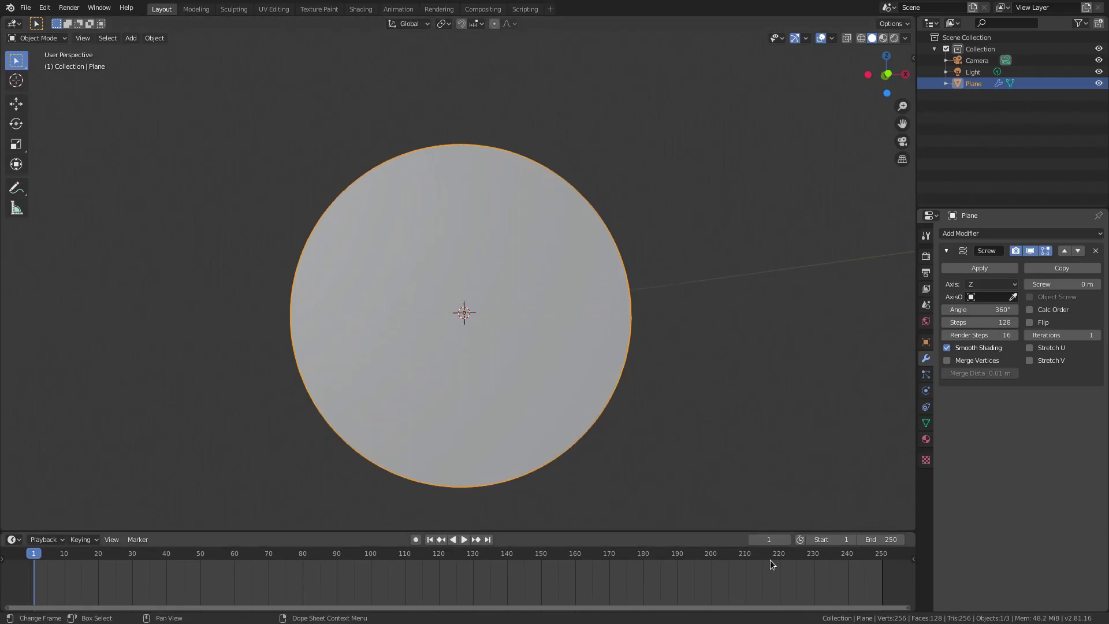
pyautogui.moveTo(833, 538); pyautogui.dragTo(809, 538)
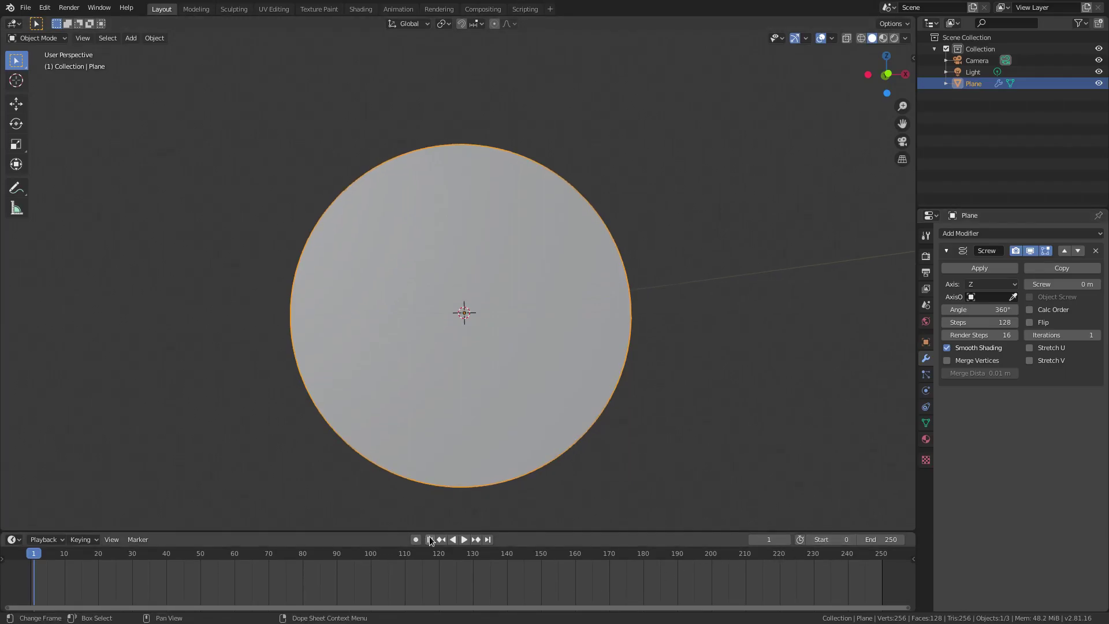
pyautogui.click(430, 539)
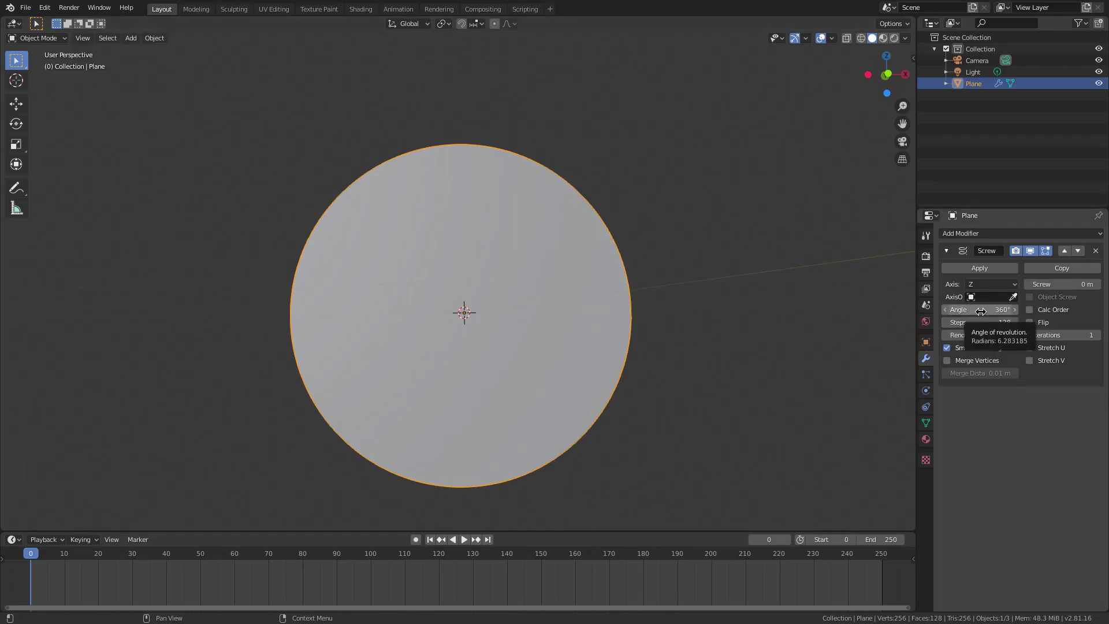
pyautogui.press('i')
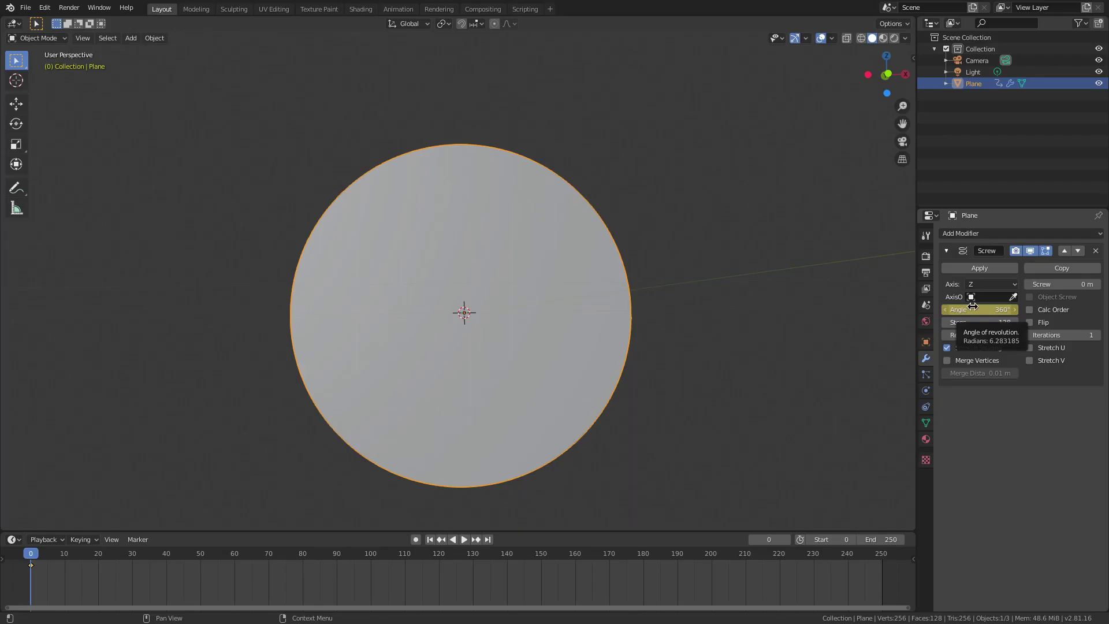
# - At frame 50, set the Screw angle to 0° and keyframe it
pyautogui.click(200, 558)
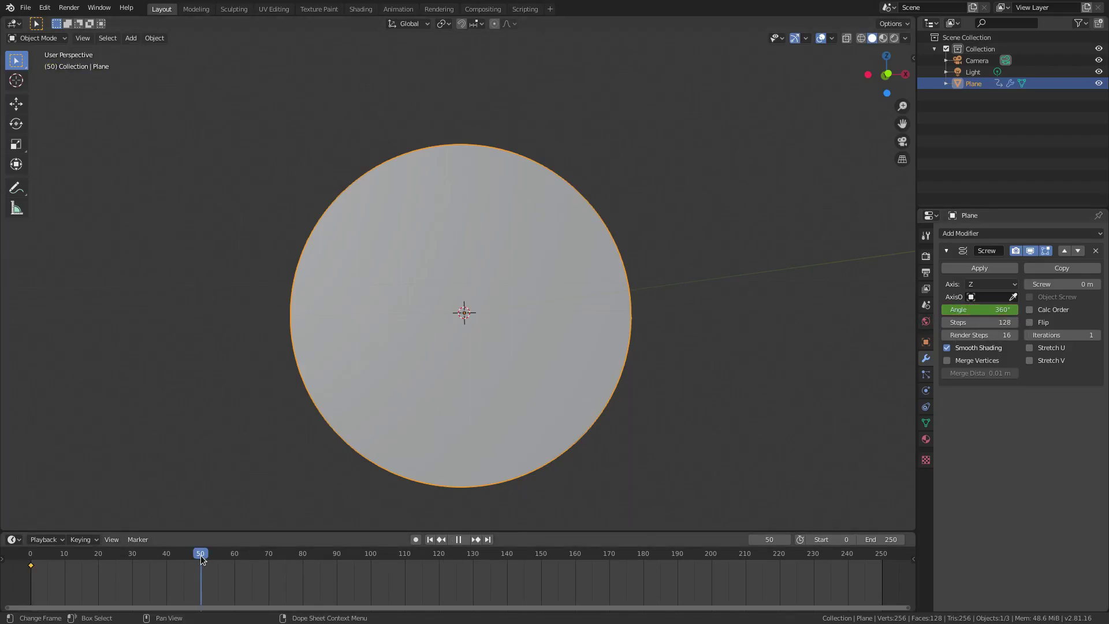
pyautogui.click(992, 314)
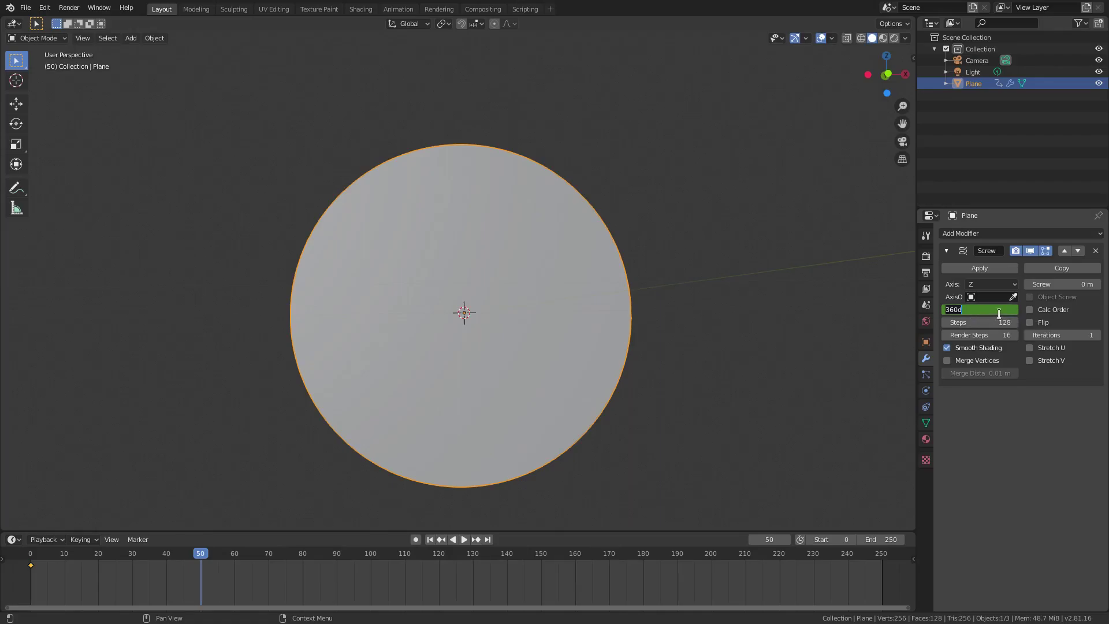
pyautogui.write('0')
pyautogui.press('Return')
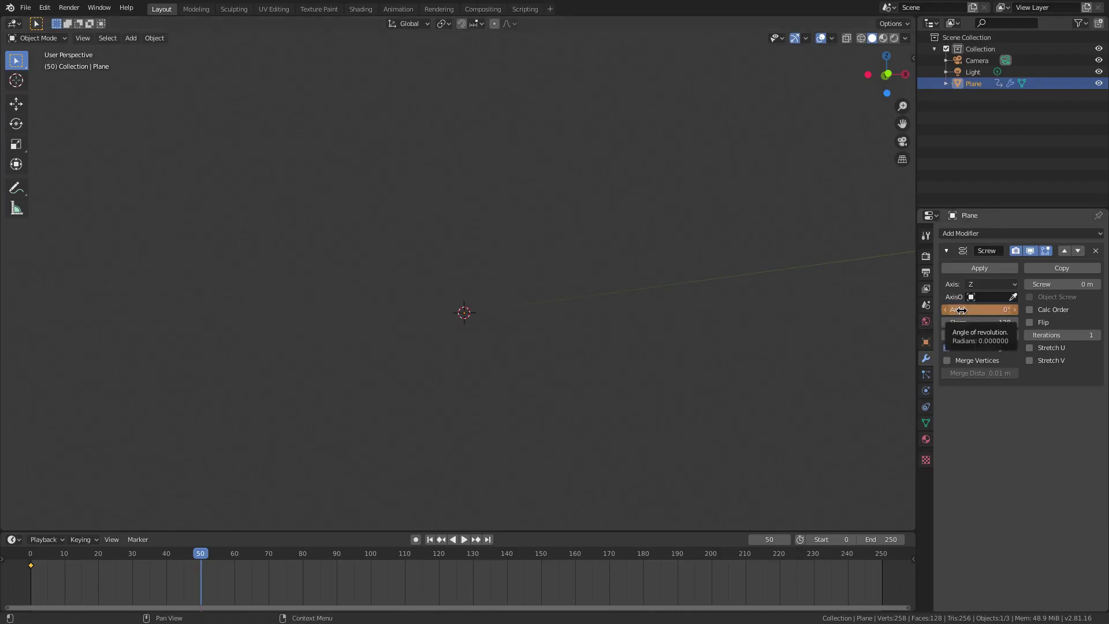
pyautogui.press('i')
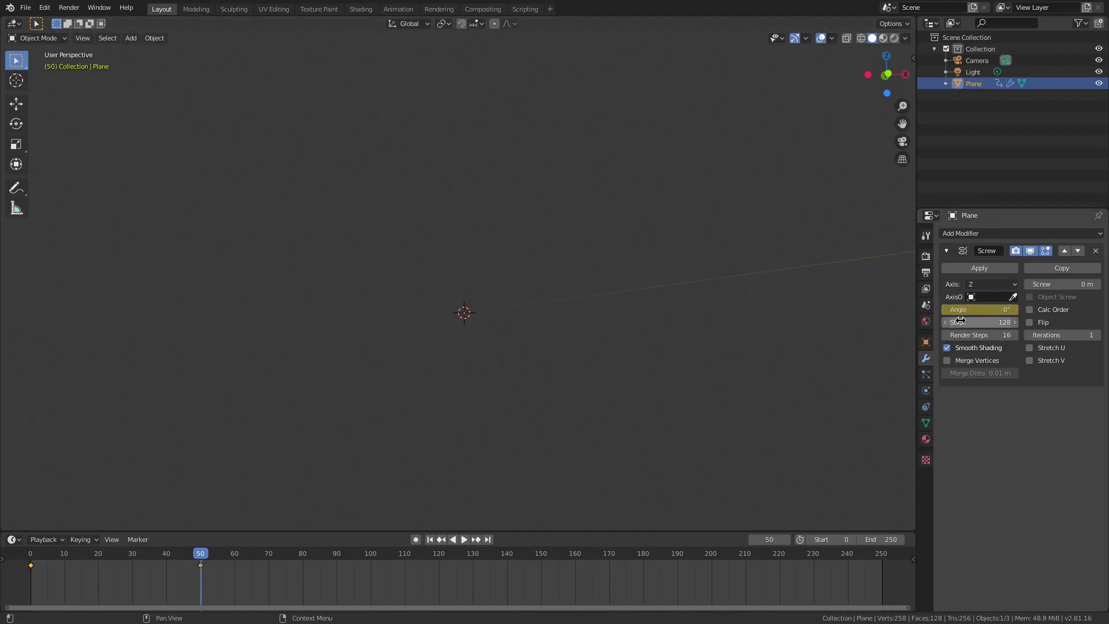
# - Play and scrub the animation from frame 0 to preview the sweep
pyautogui.click(34, 557)
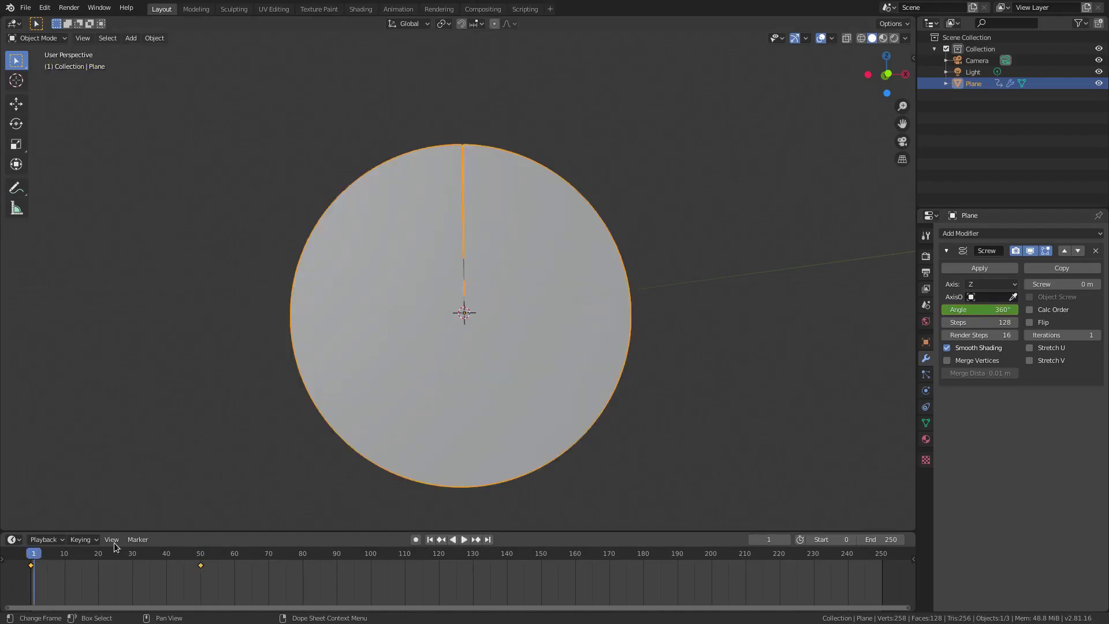
pyautogui.click(31, 557)
pyautogui.click(466, 540)
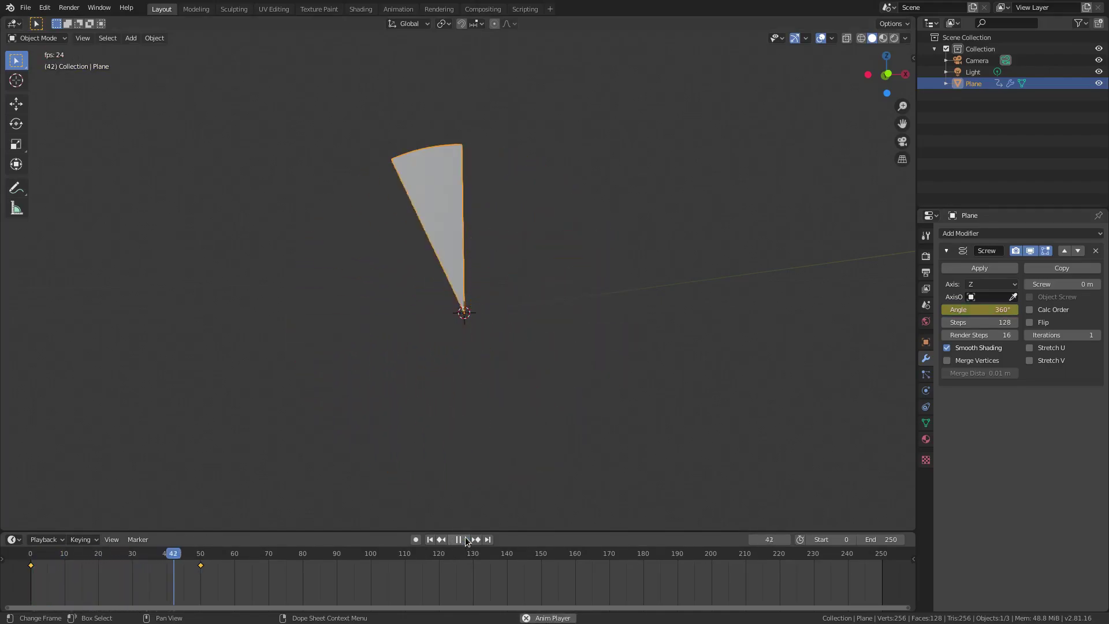
pyautogui.click(465, 539)
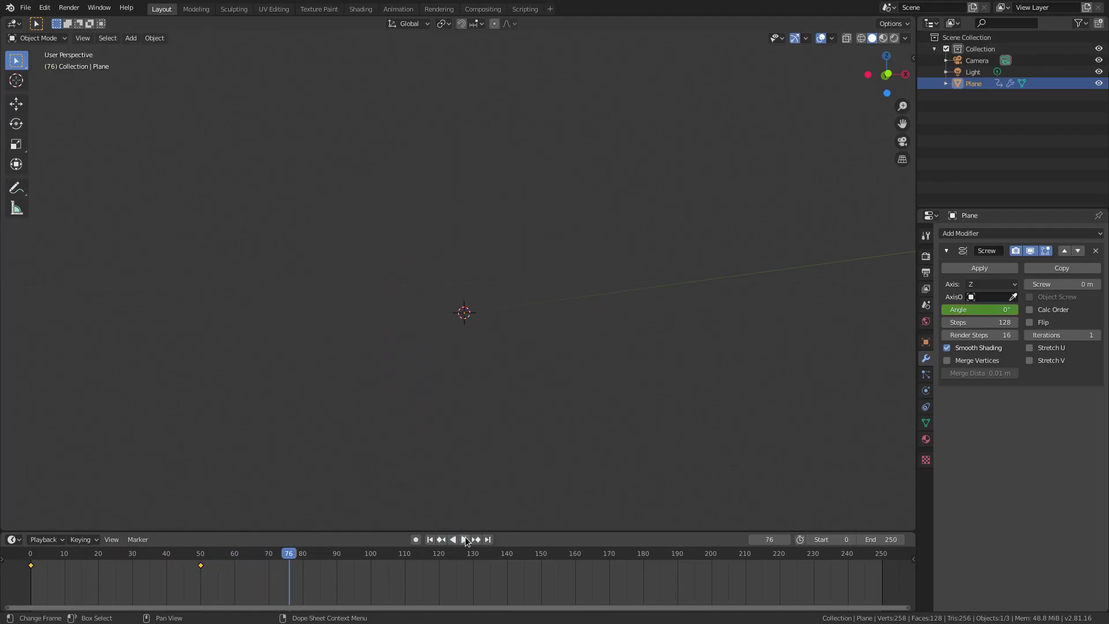
pyautogui.click(198, 563)
pyautogui.press('space')
pyautogui.click(62, 558)
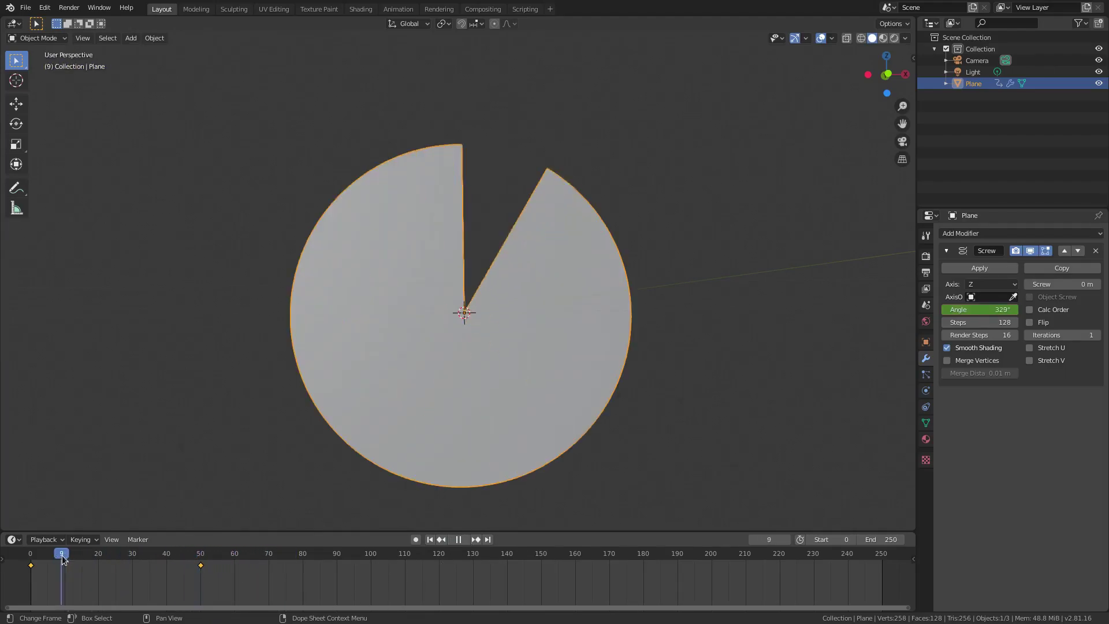
pyautogui.moveTo(62, 558); pyautogui.dragTo(126, 563)
pyautogui.click(31, 566)
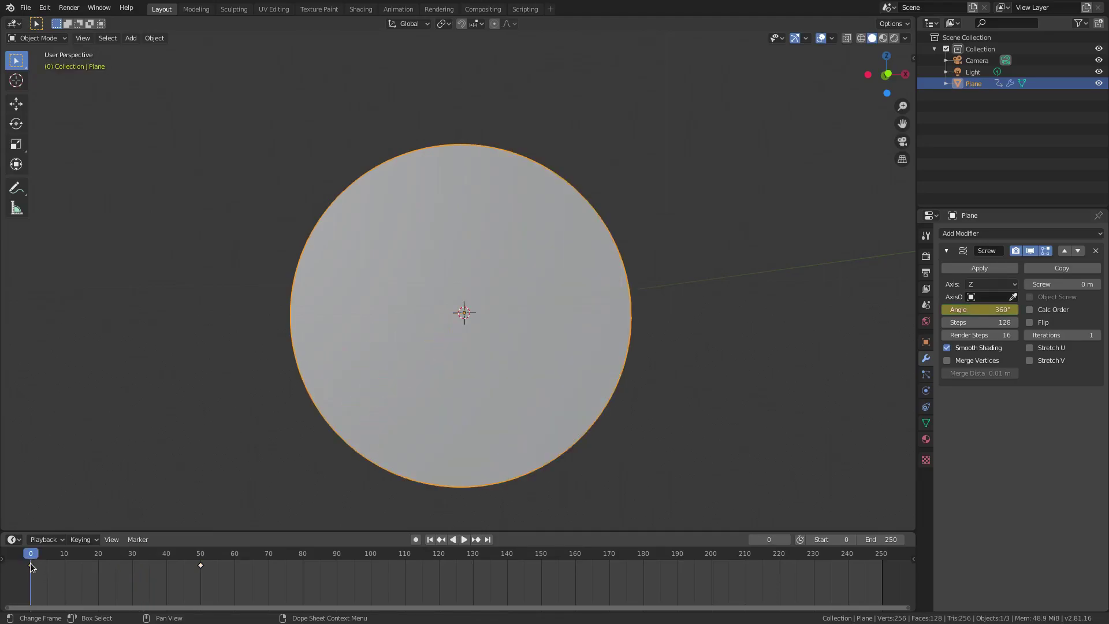
# - Move the angle keys to frames 100 and 150, and duplicate the frame 50 key to frame 200
pyautogui.moveTo(31, 569); pyautogui.dragTo(373, 572)
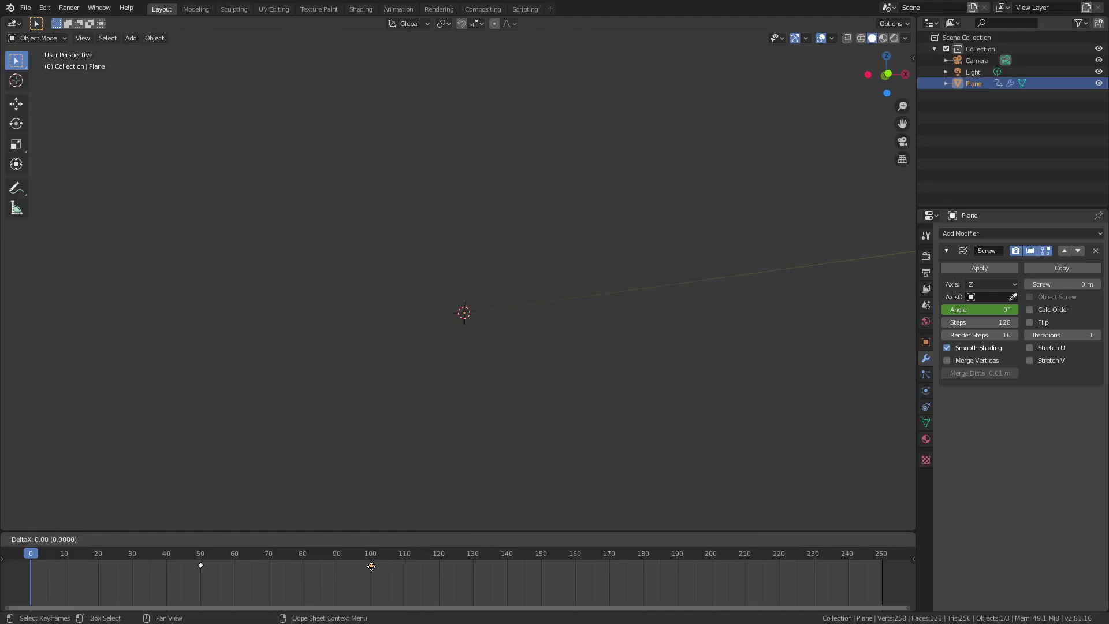
pyautogui.moveTo(383, 567); pyautogui.dragTo(458, 580)
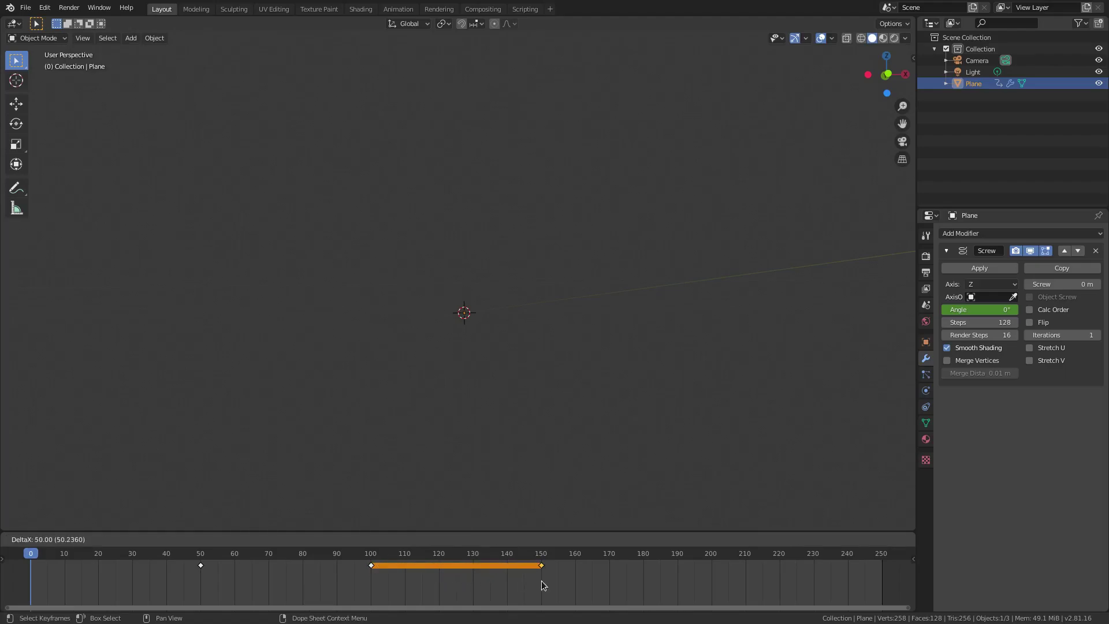
pyautogui.moveTo(542, 580); pyautogui.dragTo(541, 581)
pyautogui.click(201, 565)
pyautogui.click(200, 555)
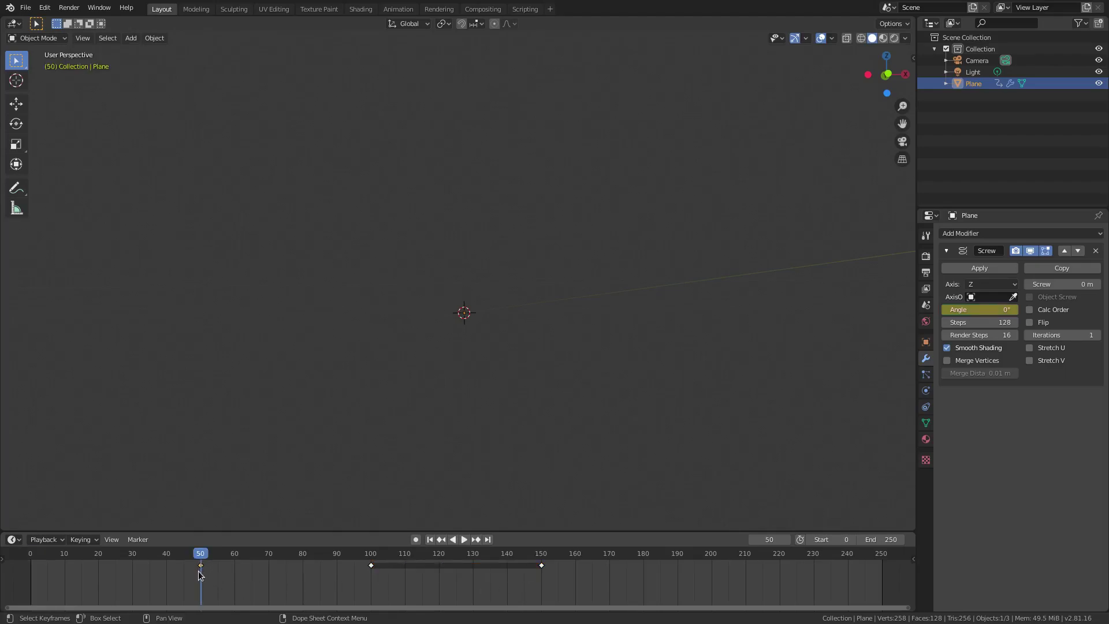
pyautogui.hotkey('shift', 'd')
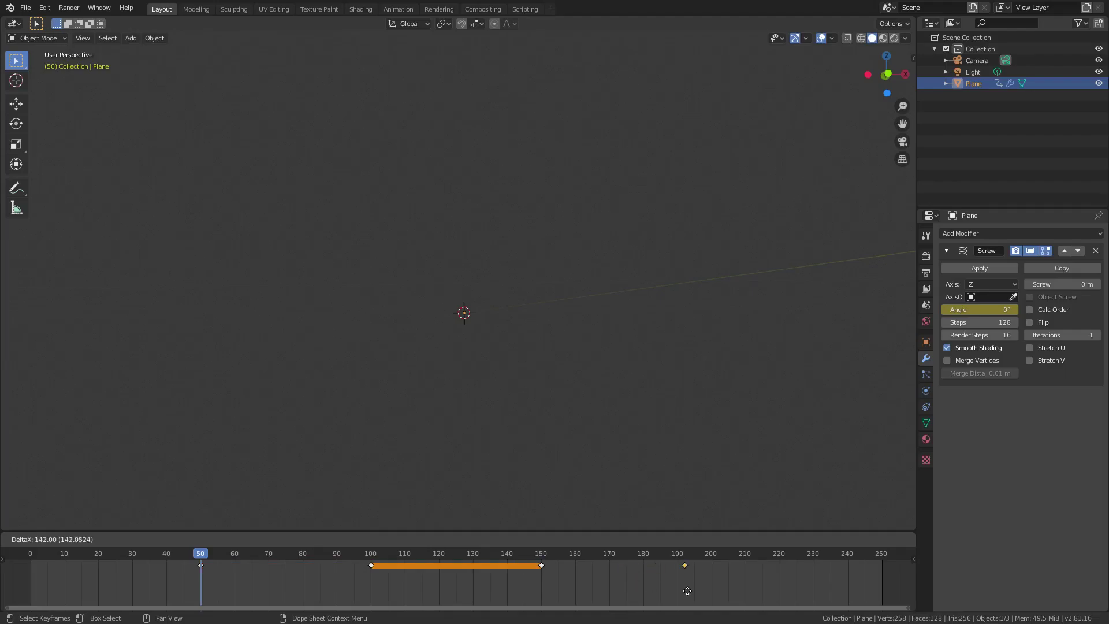
pyautogui.click(711, 594)
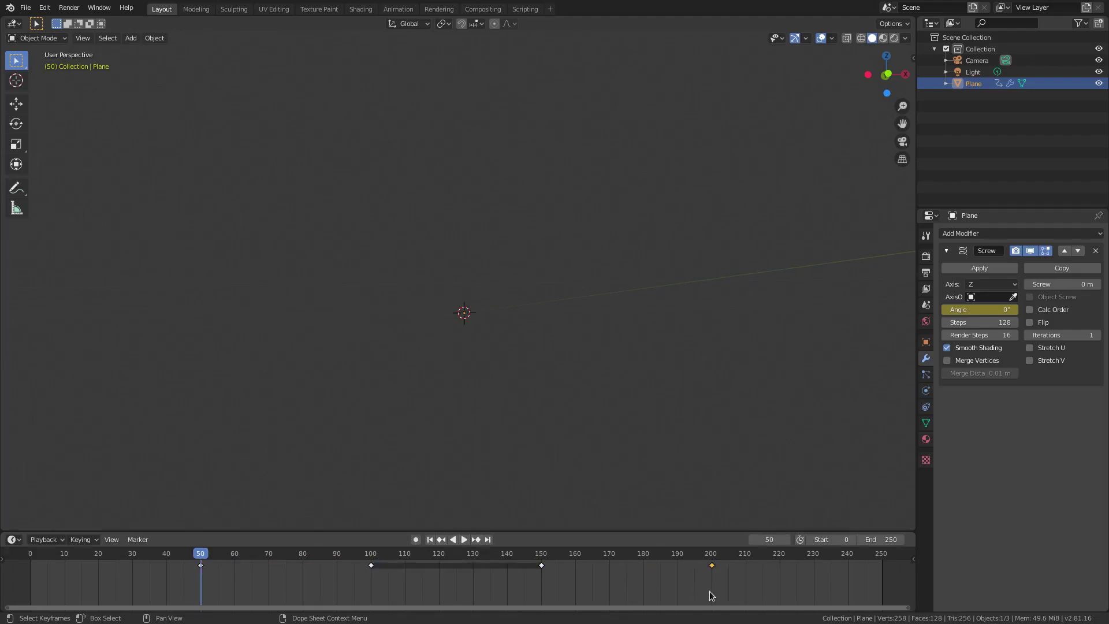
# - Box-select all four angle keys and shift them 50 frames earlier
pyautogui.press('b')
pyautogui.moveTo(752, 591); pyautogui.dragTo(156, 512)
pyautogui.press('g')
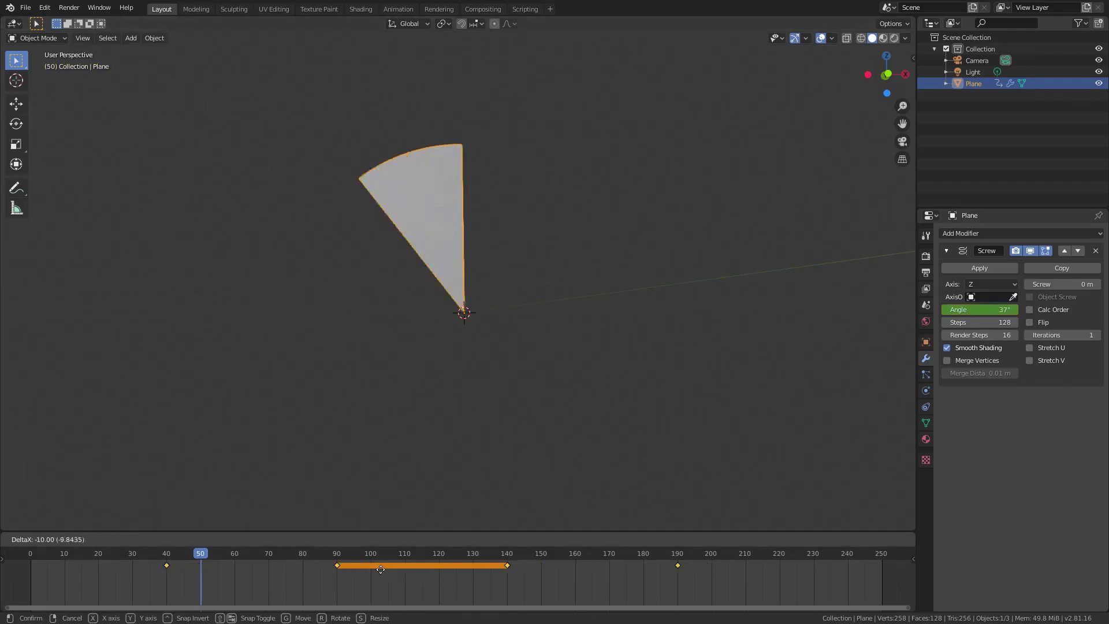
pyautogui.click(263, 565)
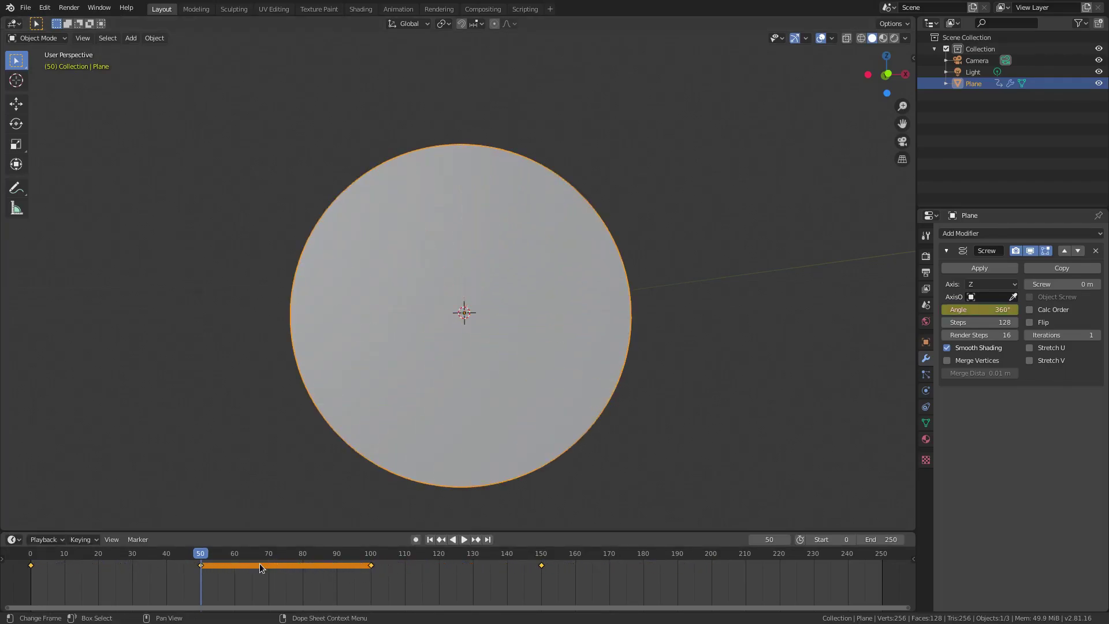
# - Play and scrub the animation to check the closing sweep, testing a negative screw angle
pyautogui.click(30, 555)
pyautogui.press('space')
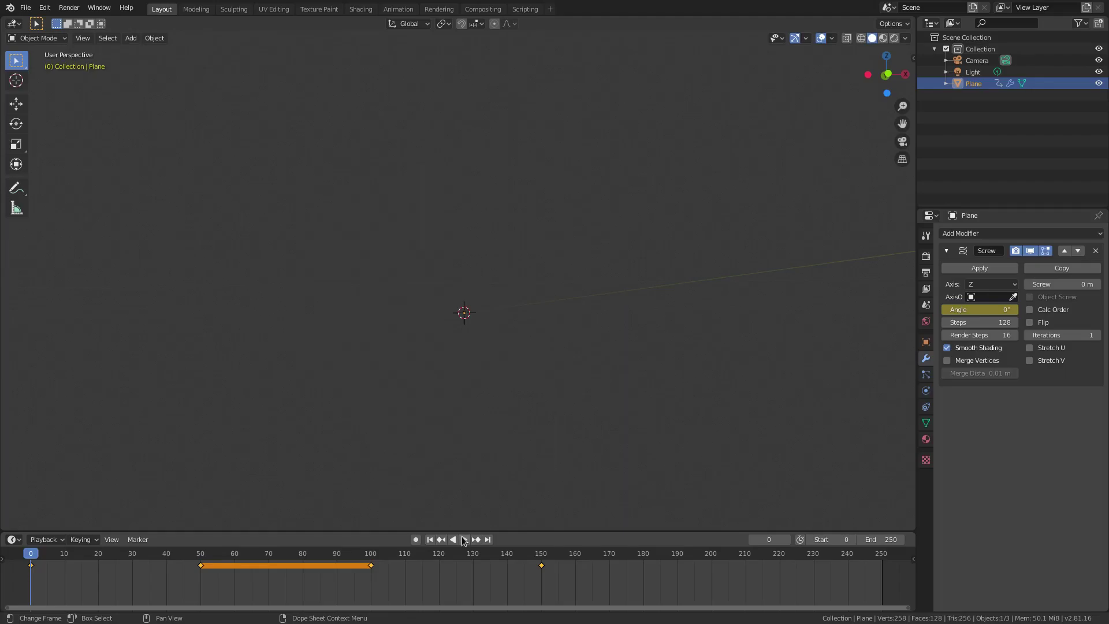
pyautogui.click(463, 539)
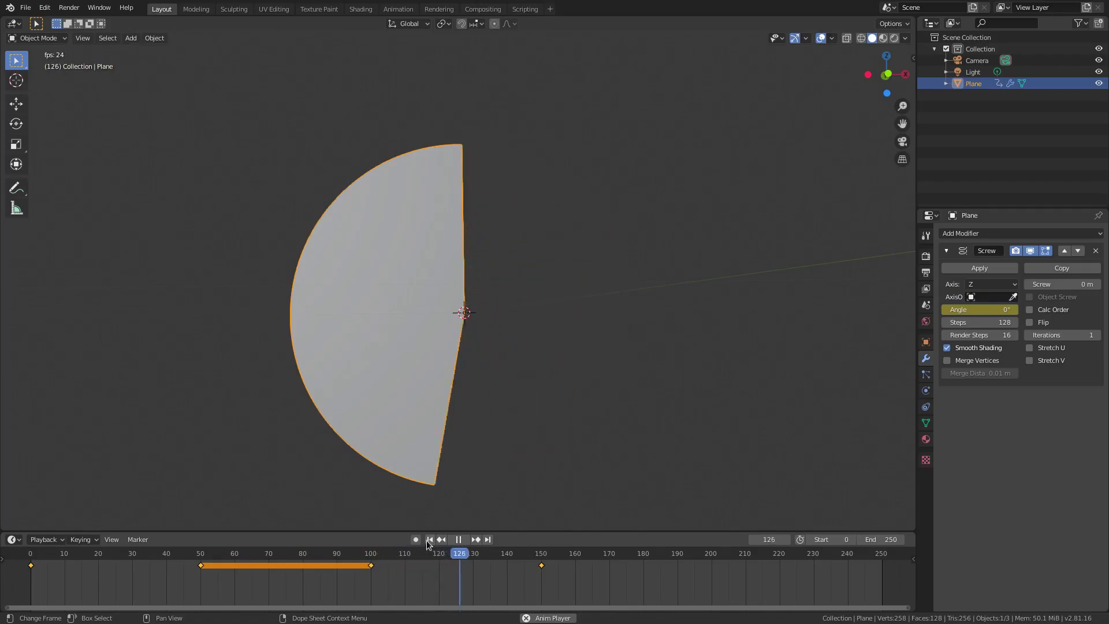
pyautogui.click(458, 539)
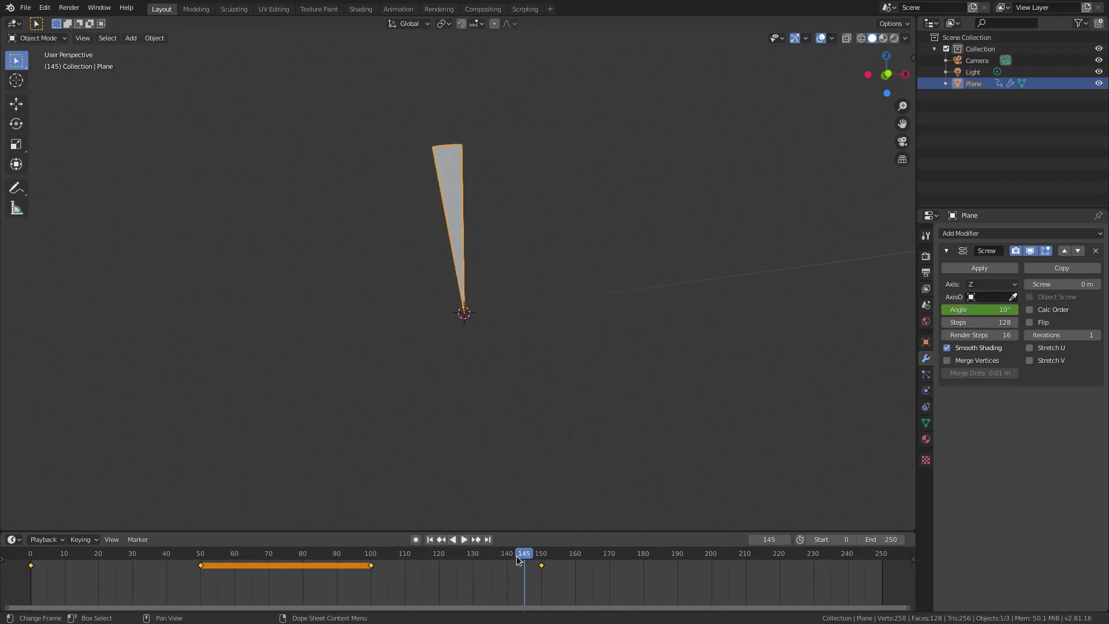
pyautogui.moveTo(268, 556); pyautogui.dragTo(446, 556)
pyautogui.moveTo(976, 316); pyautogui.dragTo(740, 317)
pyautogui.press('space')
pyautogui.press('space')
pyautogui.click(541, 564)
pyautogui.press('space')
# - Set the Screw angle at frame 100 to -360° and play from frame 50 to check it
pyautogui.click(371, 559)
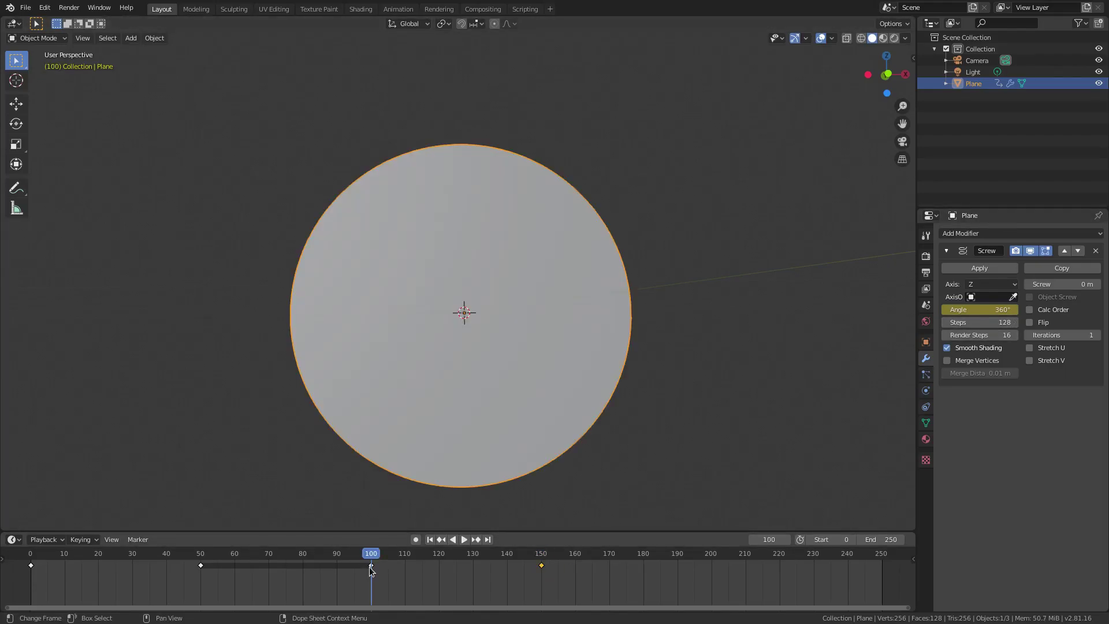
pyautogui.doubleClick(963, 310)
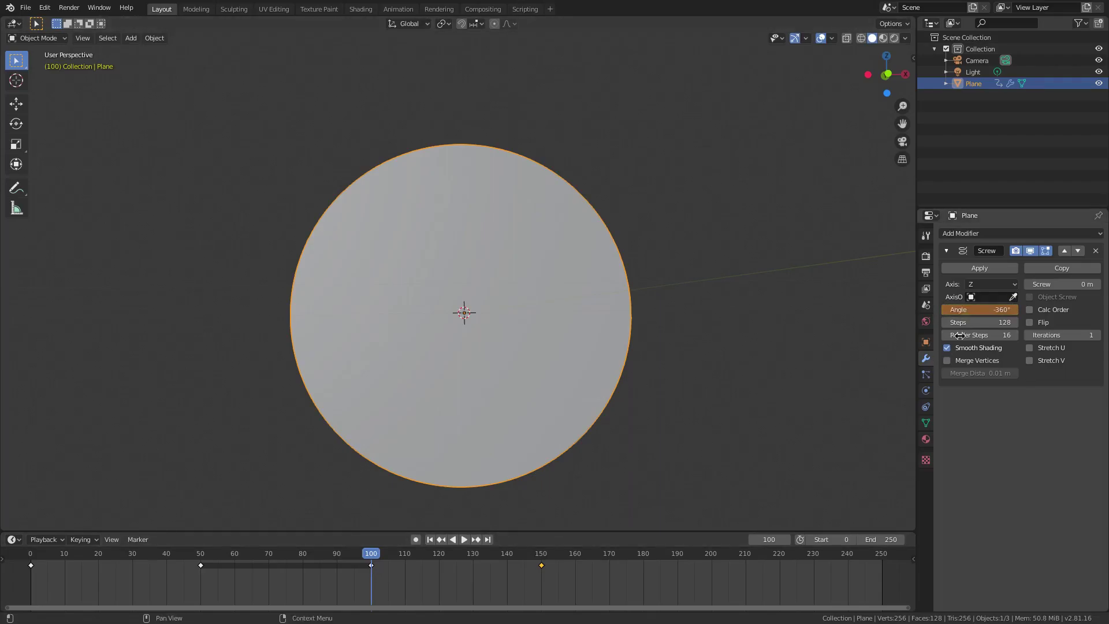
pyautogui.write('-')
pyautogui.press('Return')
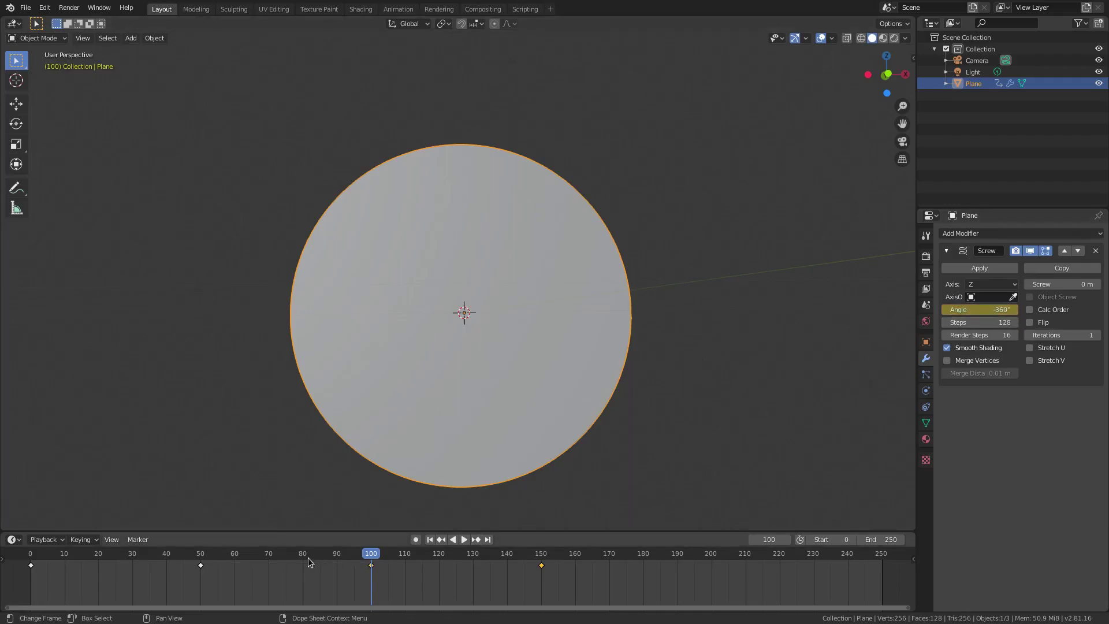
pyautogui.click(201, 556)
pyautogui.press('space')
pyautogui.moveTo(339, 555); pyautogui.dragTo(370, 556)
pyautogui.scroll(2, 391, 566)
pyautogui.keyDown('ctrl'); pyautogui.scroll(2, 390, 566); pyautogui.keyUp('ctrl')
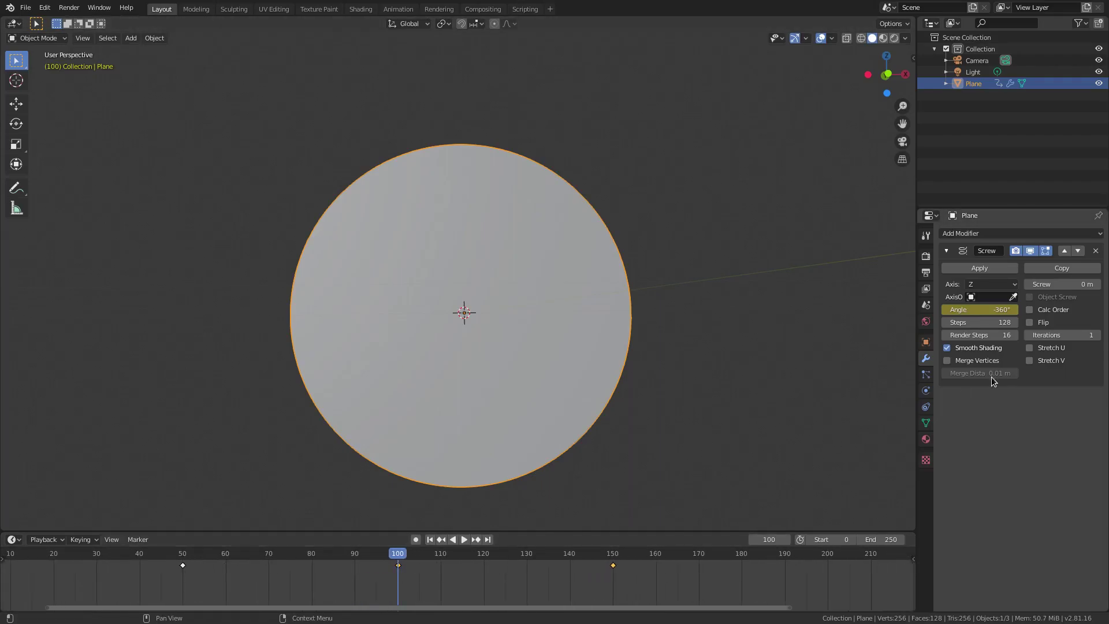
# - At frame 99, set the Screw angle to 360° and keyframe it
pyautogui.press('Left')
pyautogui.click(981, 309)
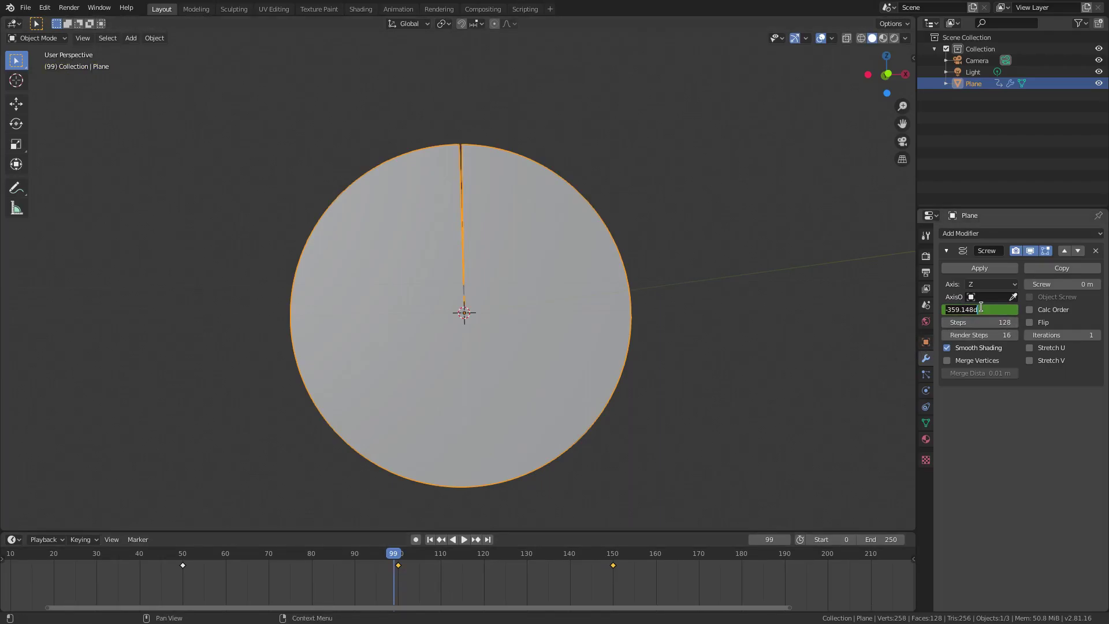
pyautogui.write('360')
pyautogui.press('Return')
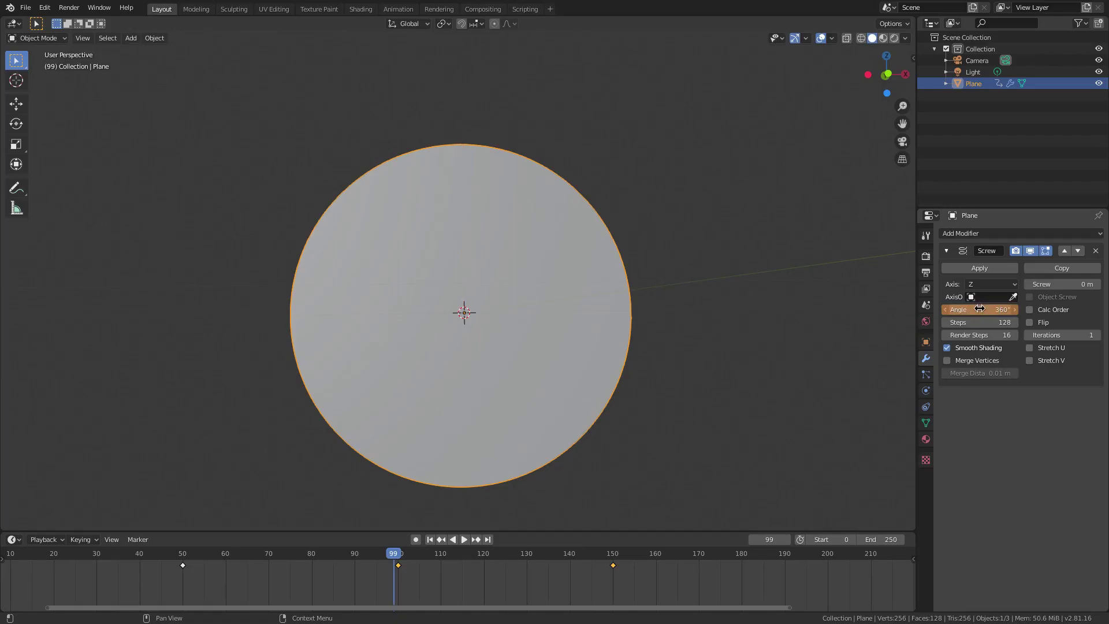
pyautogui.press('i')
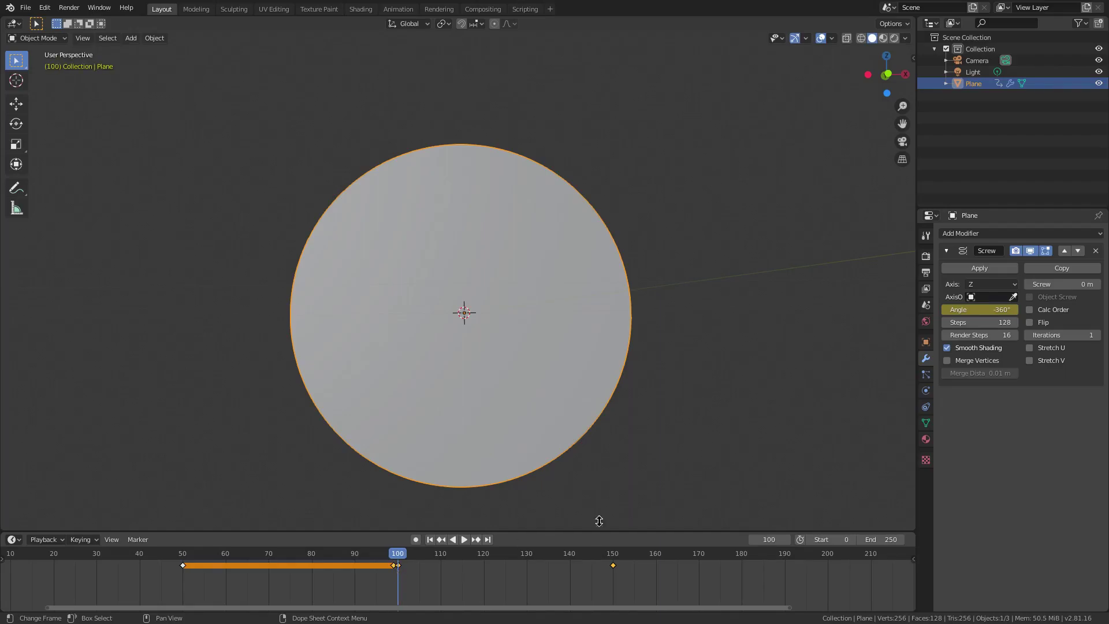
# - Step back and forth between frames 99 and 100 to compare the disc
pyautogui.press('Left')
pyautogui.press('Right')
pyautogui.press('Left')
pyautogui.press('Right')
pyautogui.press('Left')
pyautogui.press('Right')
pyautogui.press('Left')
pyautogui.press('Right')
pyautogui.press('Left')
pyautogui.press('Right')
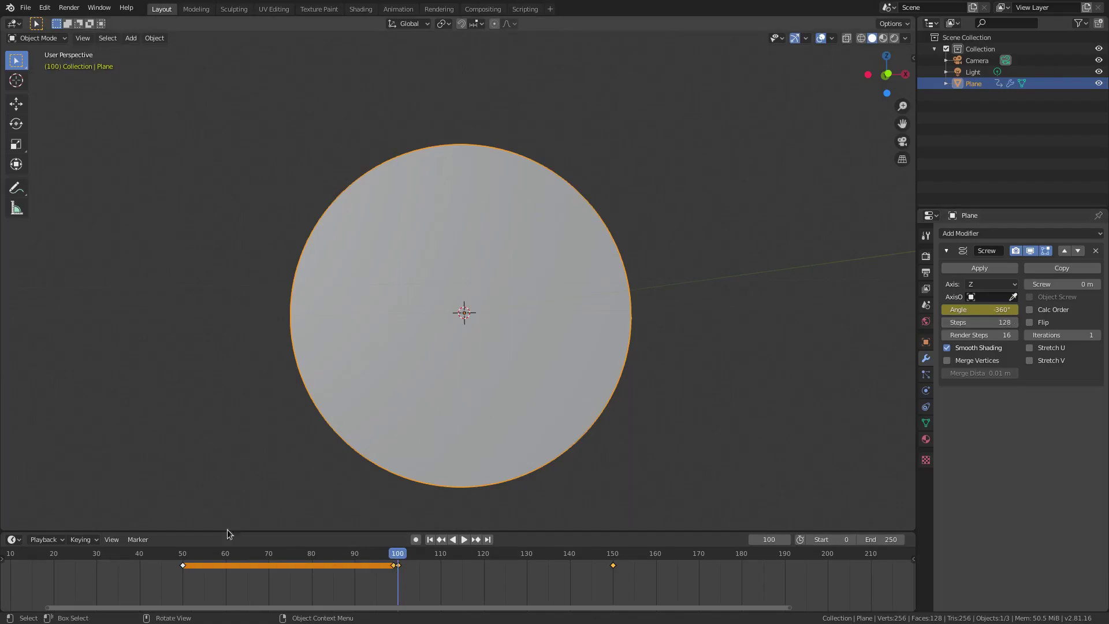
pyautogui.scroll(-3, 368, 587)
# - Play the disc animation and check that the end frame is still 150
pyautogui.click(430, 539)
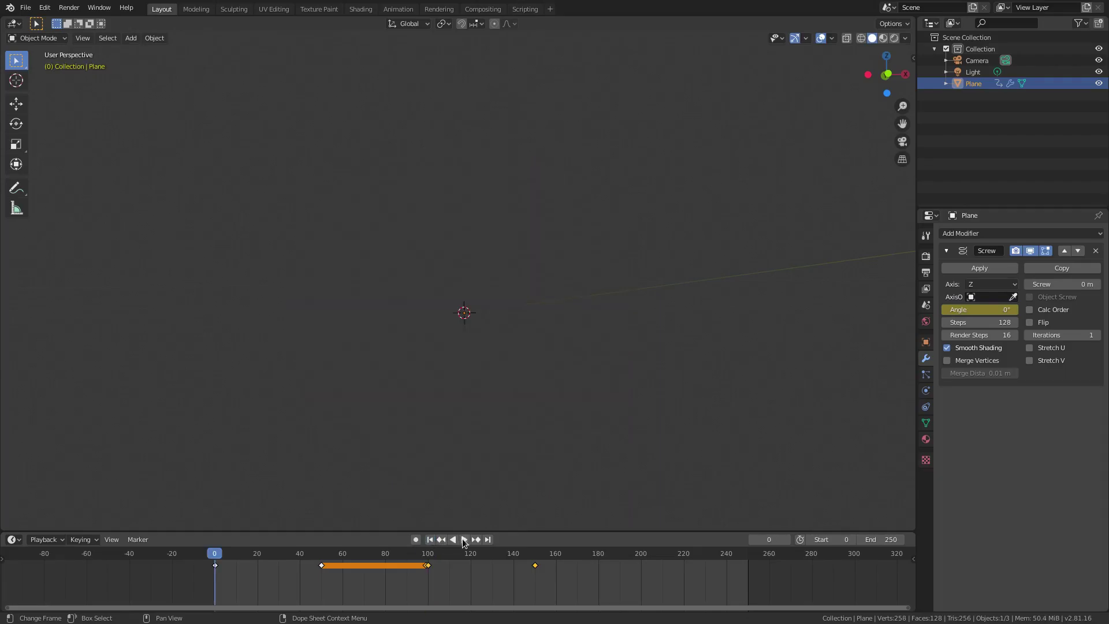
pyautogui.click(465, 540)
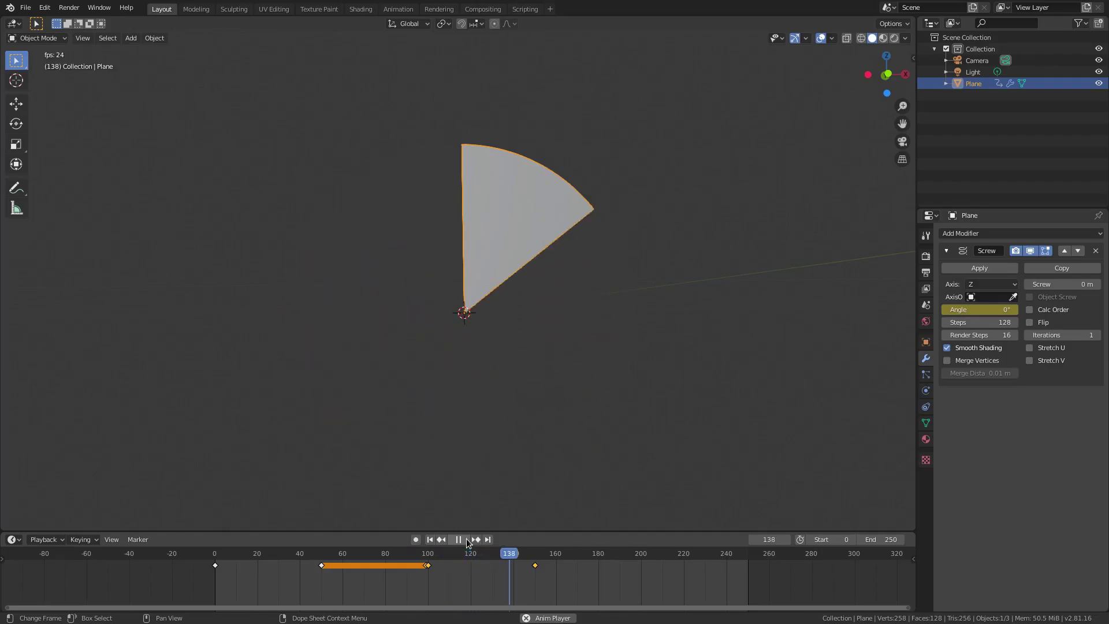
pyautogui.click(466, 541)
pyautogui.click(535, 554)
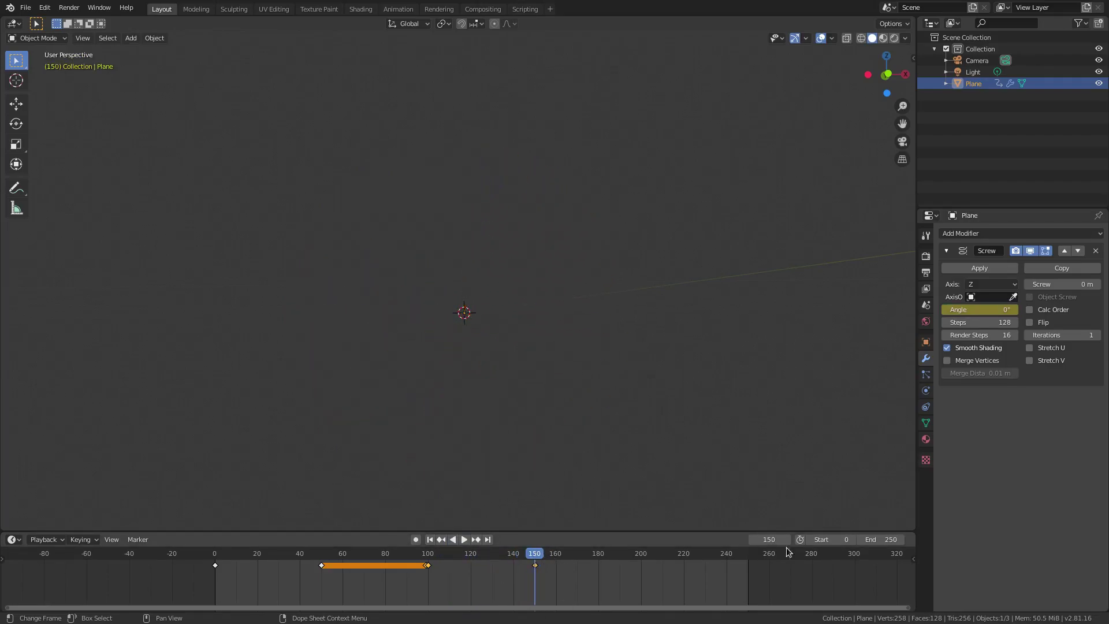
pyautogui.click(880, 537)
pyautogui.press('Return')
pyautogui.click(429, 540)
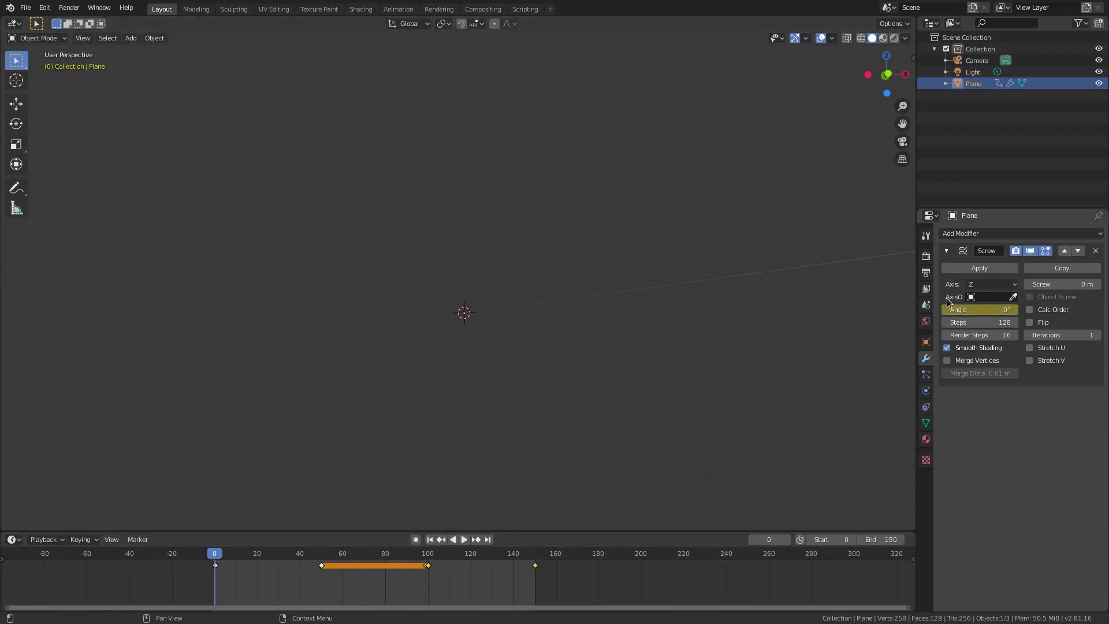
# - Set the scene frame rate to 60 fps in Output Properties
pyautogui.click(925, 257)
pyautogui.click(925, 287)
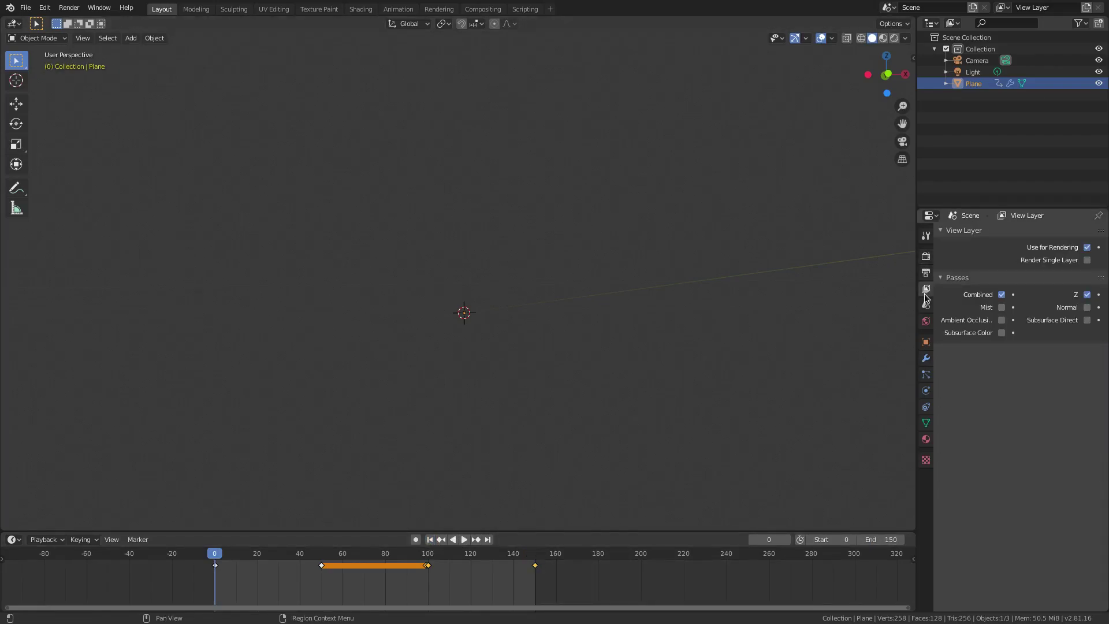
pyautogui.click(925, 272)
pyautogui.click(1042, 375)
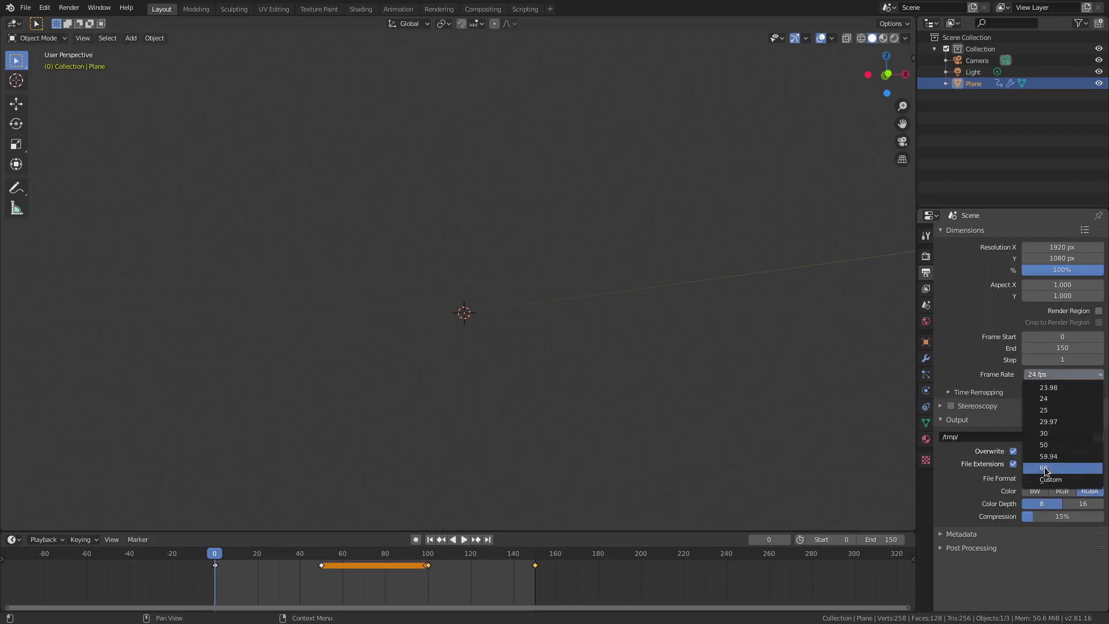
pyautogui.click(1046, 469)
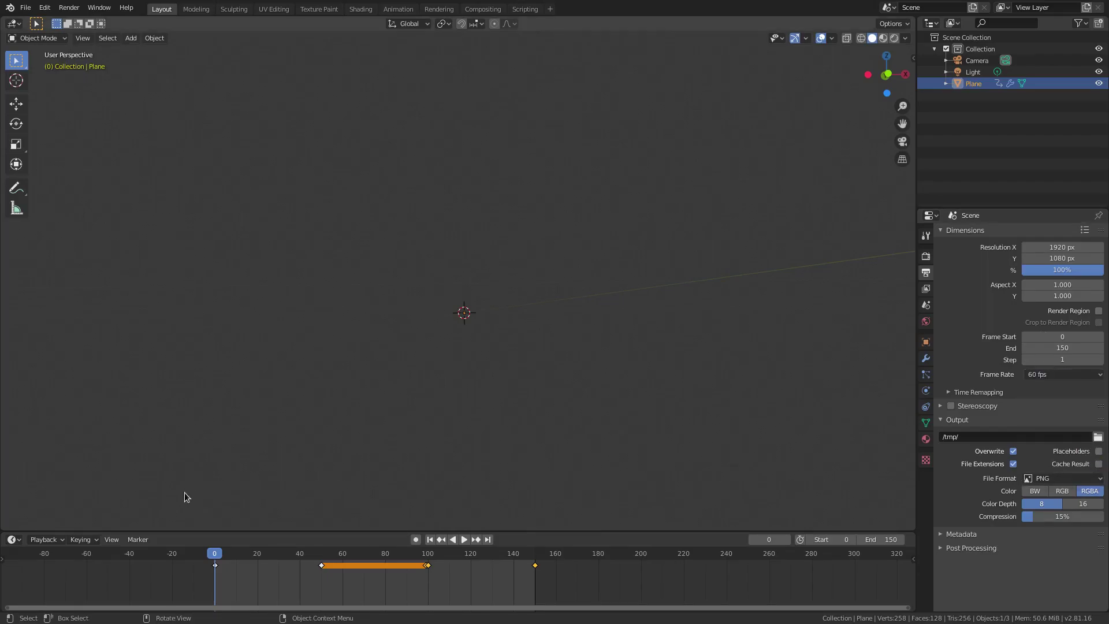
# - Preview the sweep, then change the timeline end frame to 160
pyautogui.click(465, 539)
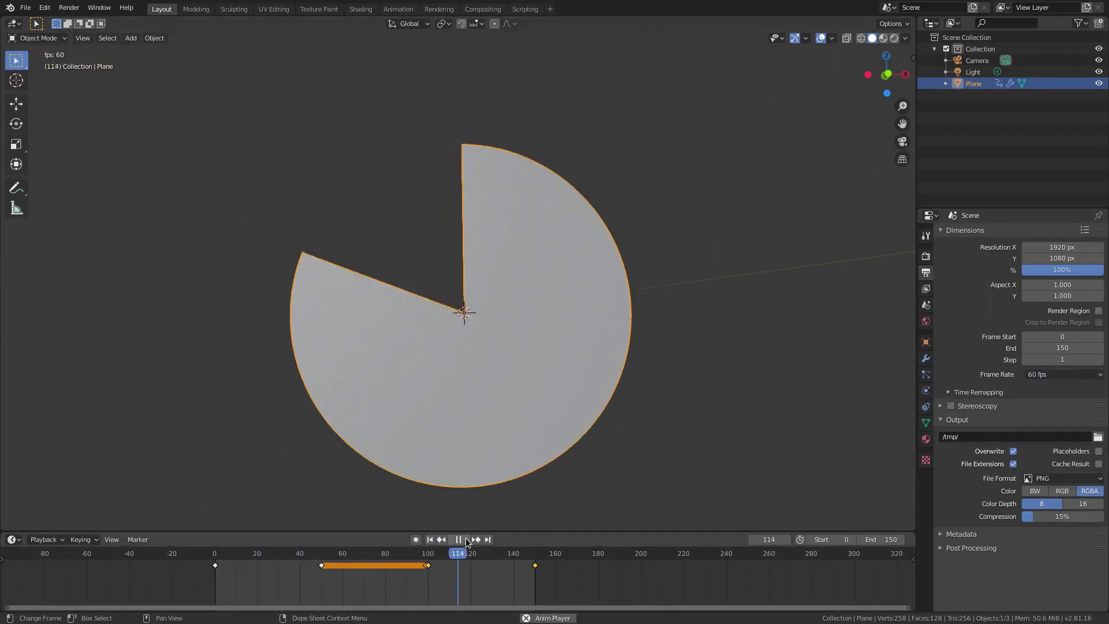
pyautogui.click(466, 540)
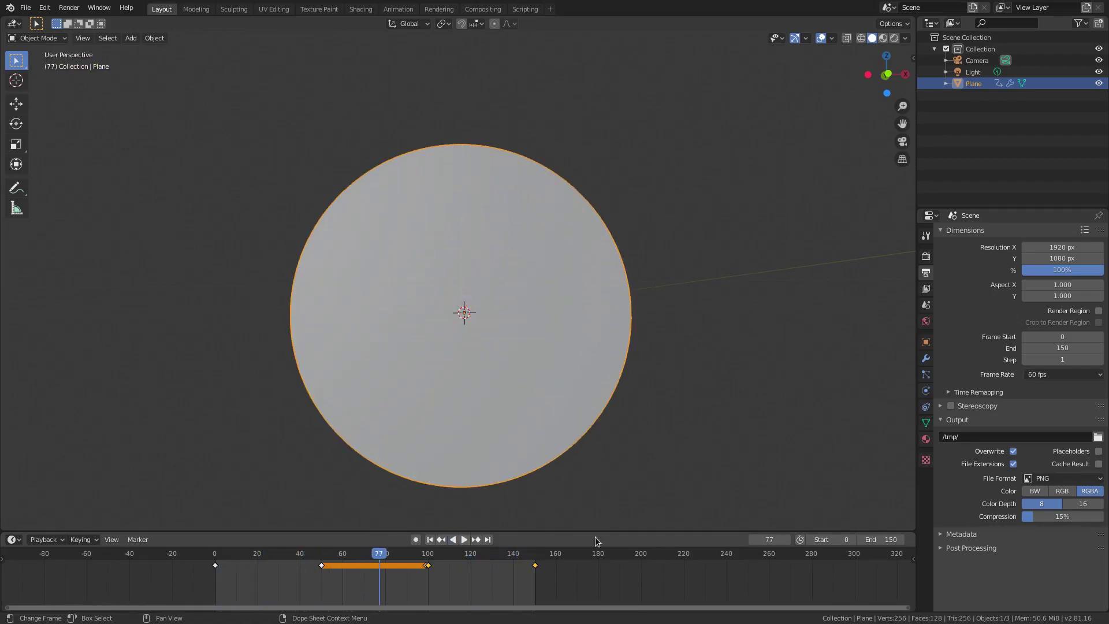
pyautogui.click(881, 540)
pyautogui.write('160')
pyautogui.press('Return')
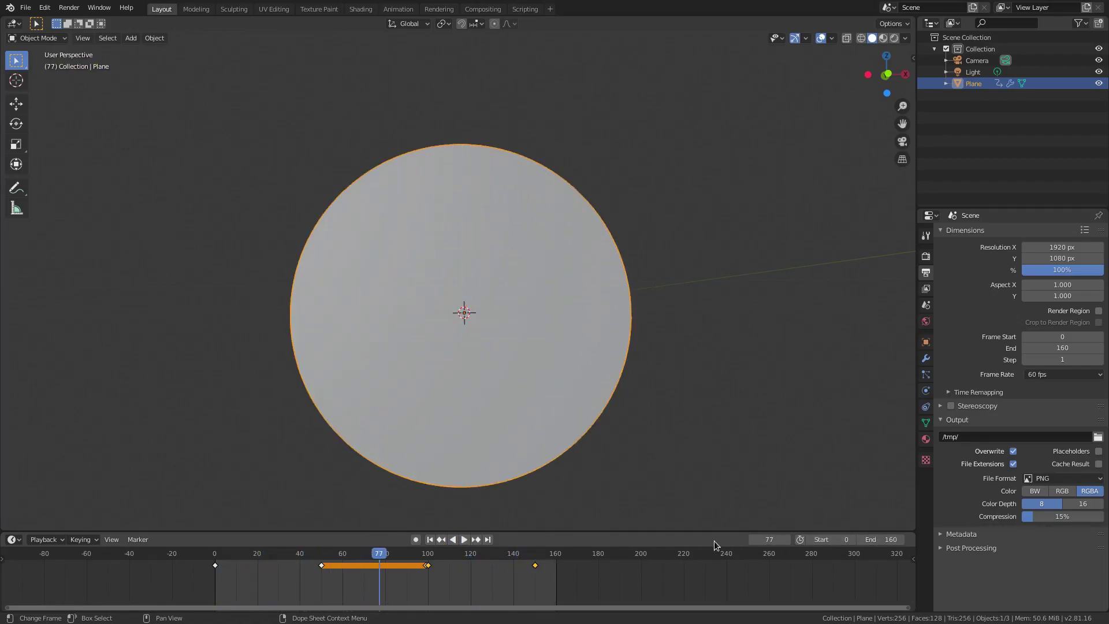
# - Play the animation with the viewport overlays hidden
pyautogui.click(463, 539)
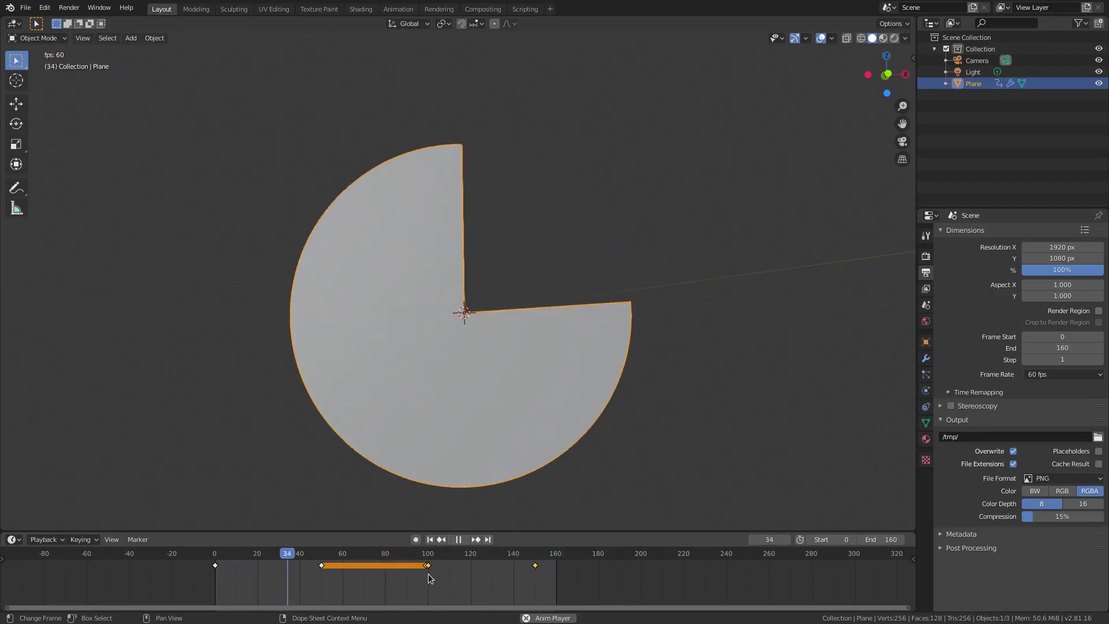
pyautogui.click(821, 38)
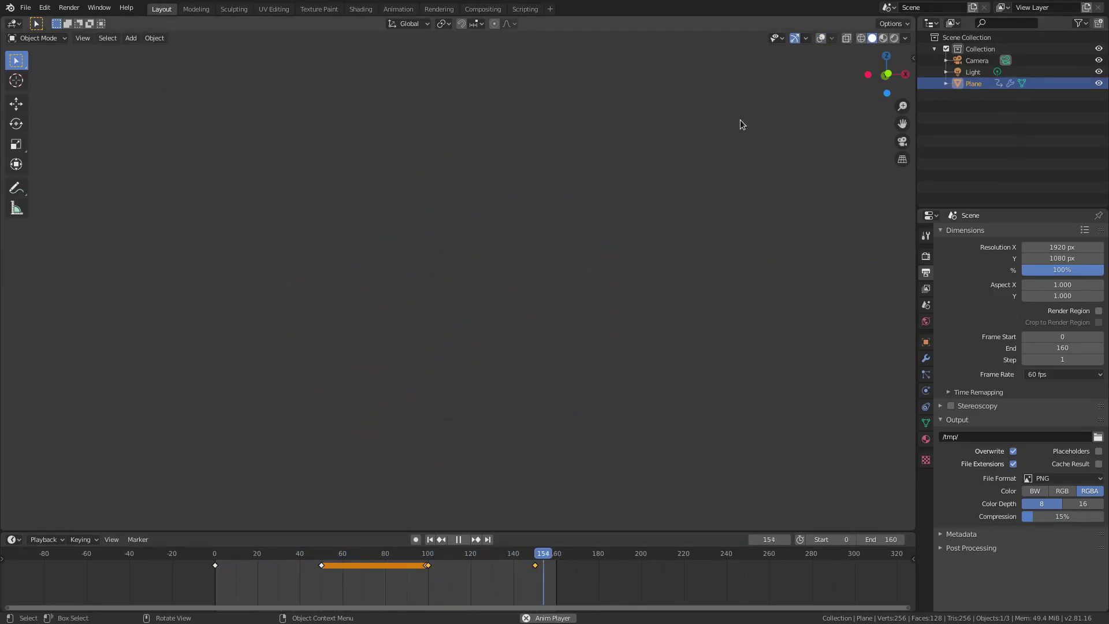
pyautogui.click(460, 539)
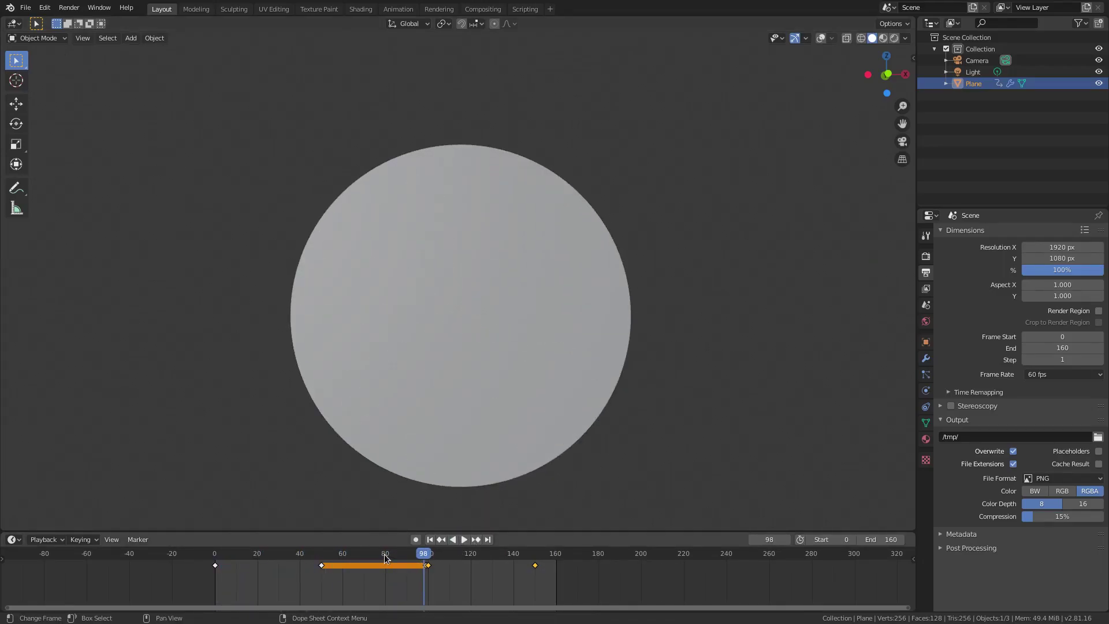
# - Fit the full keyframe range in the timeline and preview playback from frame 50
pyautogui.scroll(2, 376, 573)
pyautogui.moveTo(376, 573); pyautogui.dragTo(427, 576, button='middle')
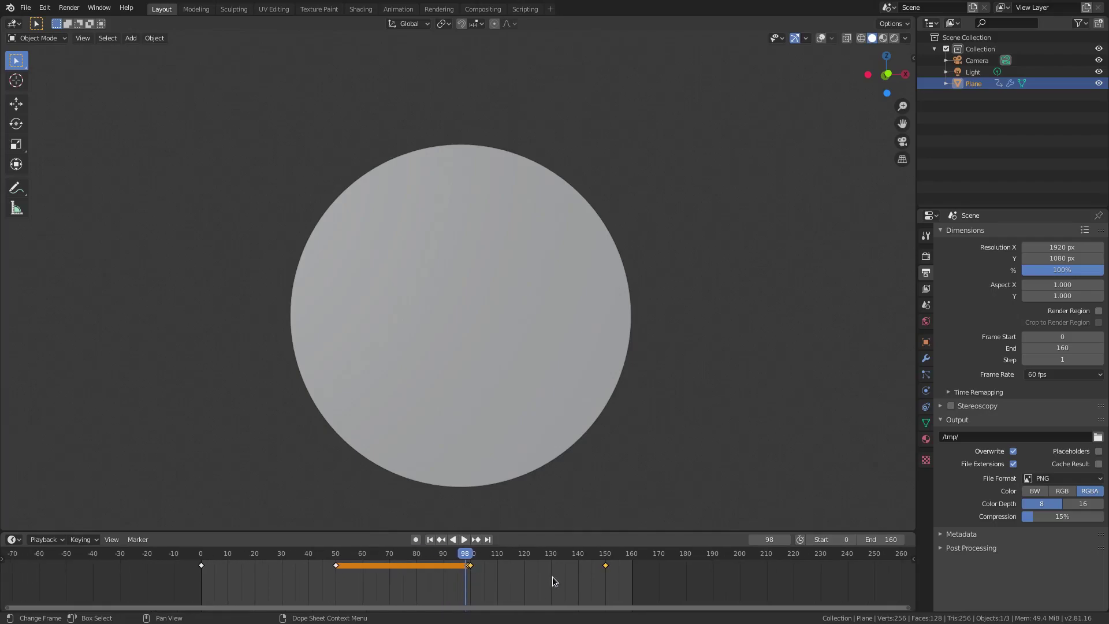
pyautogui.click(348, 559)
pyautogui.click(335, 554)
pyautogui.press('space')
pyautogui.press('space')
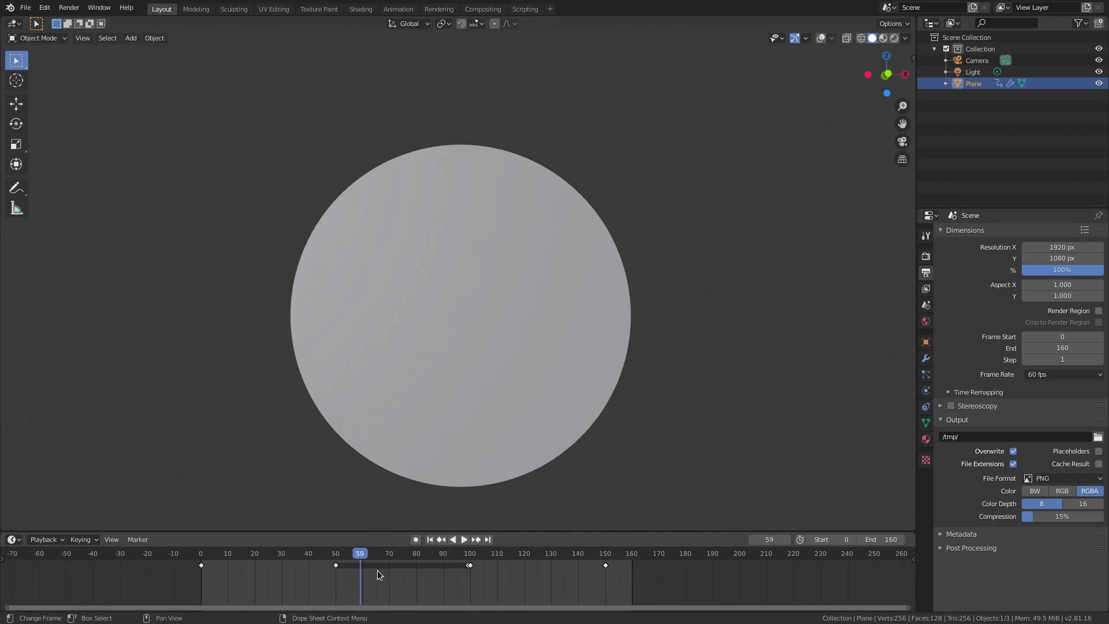
pyautogui.moveTo(328, 553)
pyautogui.mouseDown()
pyautogui.moveTo(205, 554)
pyautogui.moveTo(336, 555)
pyautogui.mouseUp()
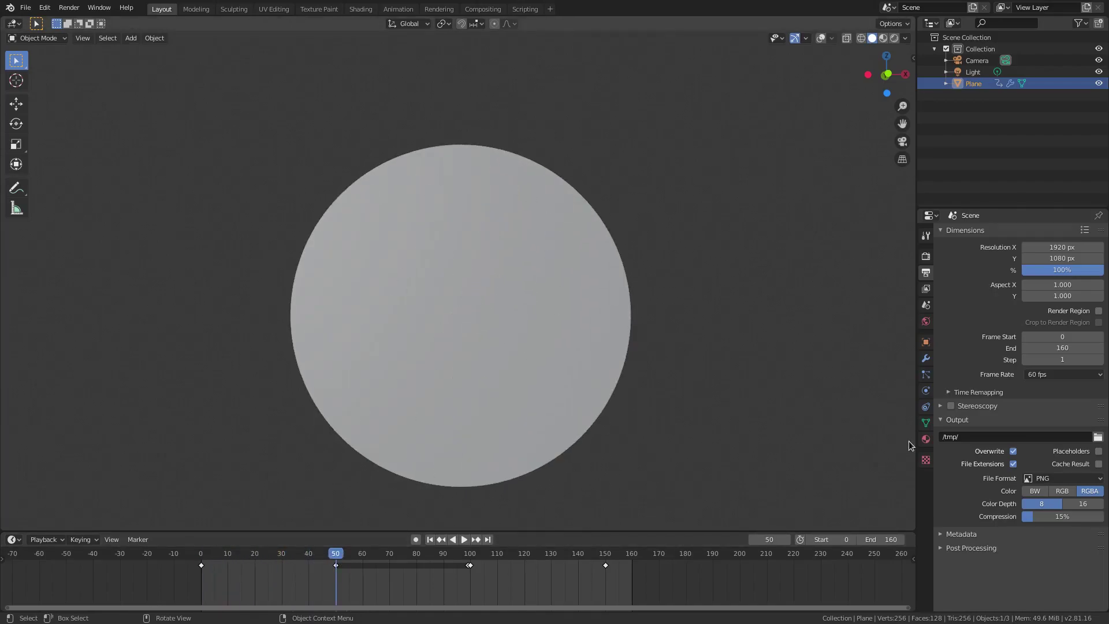
# - Show the Screw modifier settings and key a 360° angle at frame 80
pyautogui.click(926, 358)
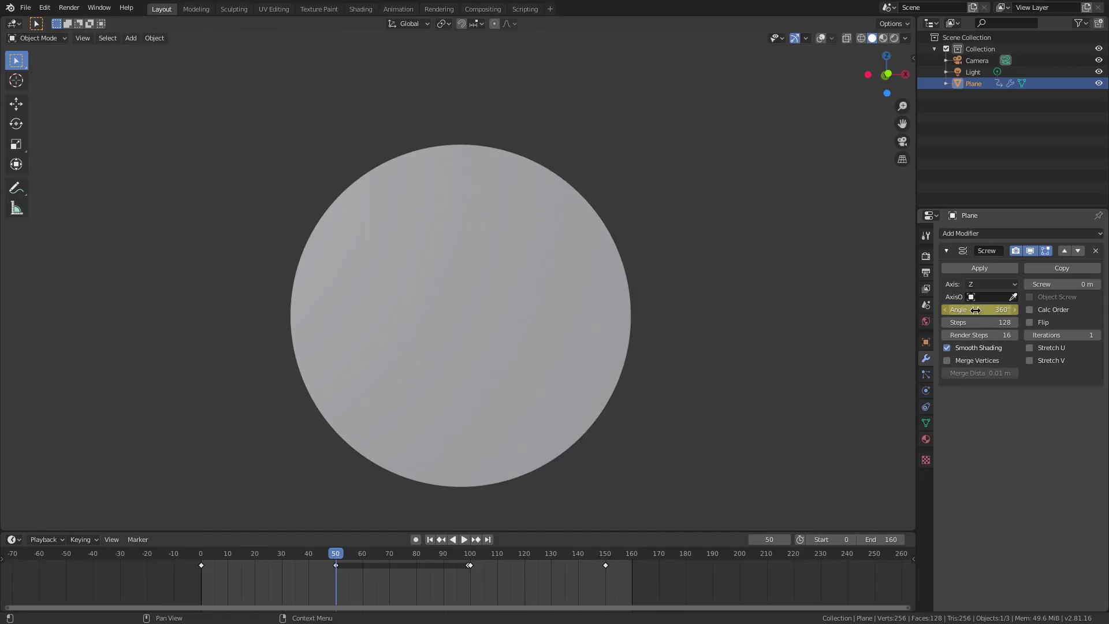
pyautogui.click(441, 539)
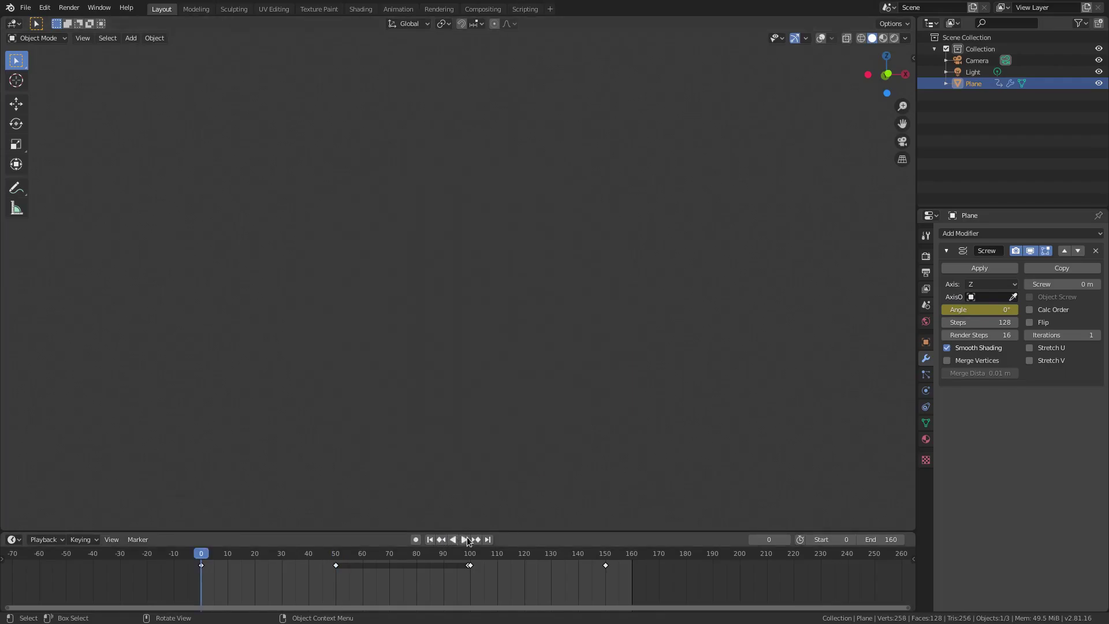
pyautogui.click(465, 539)
pyautogui.click(465, 539)
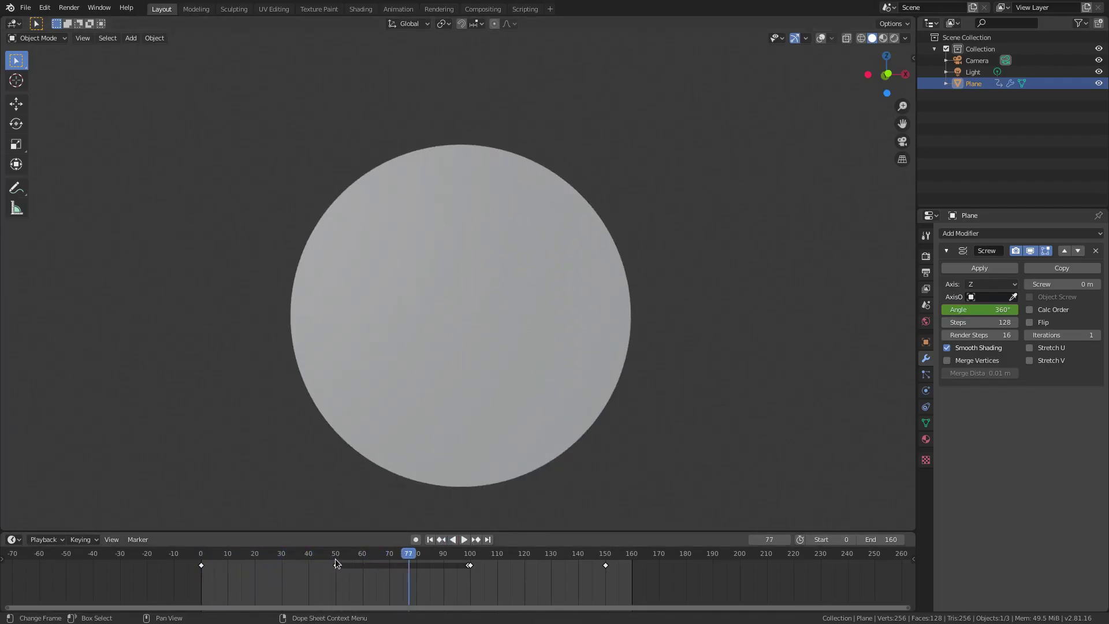
pyautogui.moveTo(336, 558); pyautogui.dragTo(417, 550)
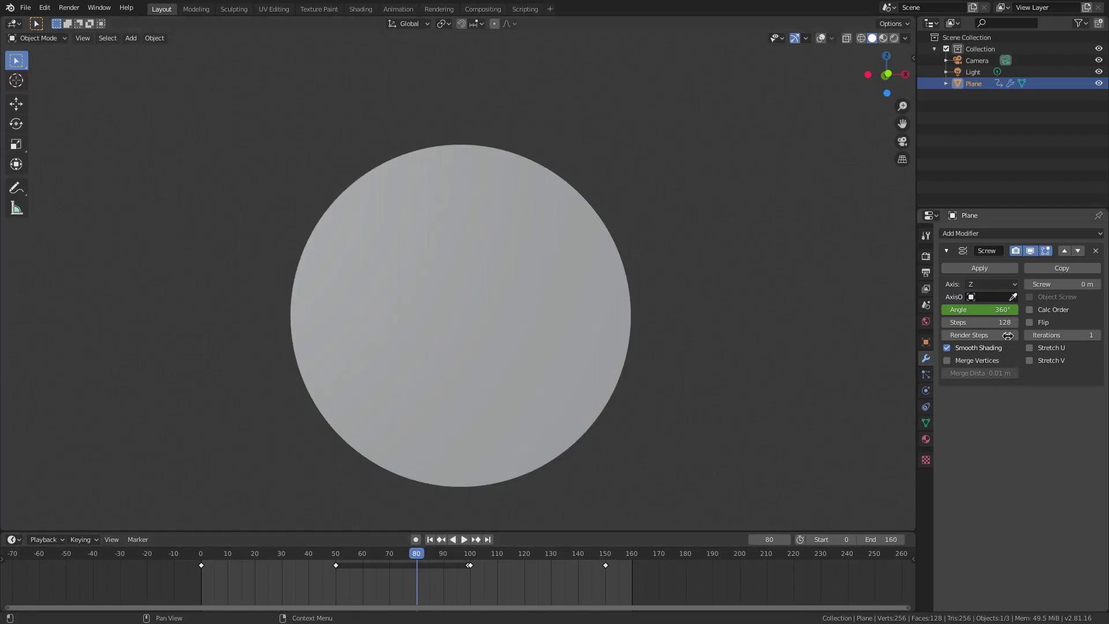
pyautogui.press('i')
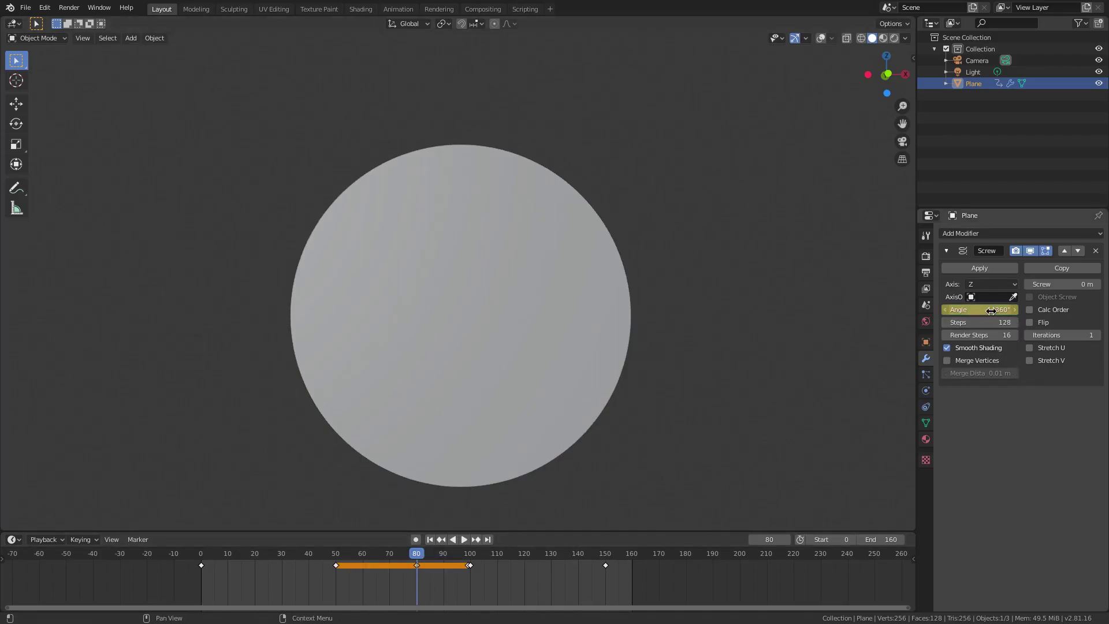
# - Key the Screw angle at 350° on frame 50
pyautogui.click(337, 556)
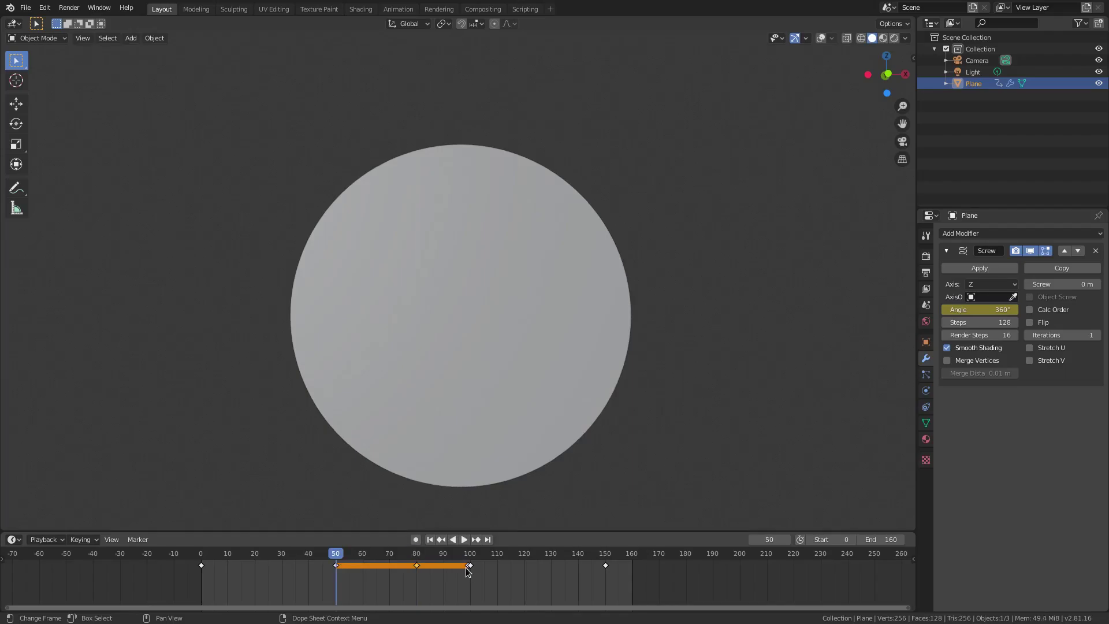
pyautogui.click(976, 312)
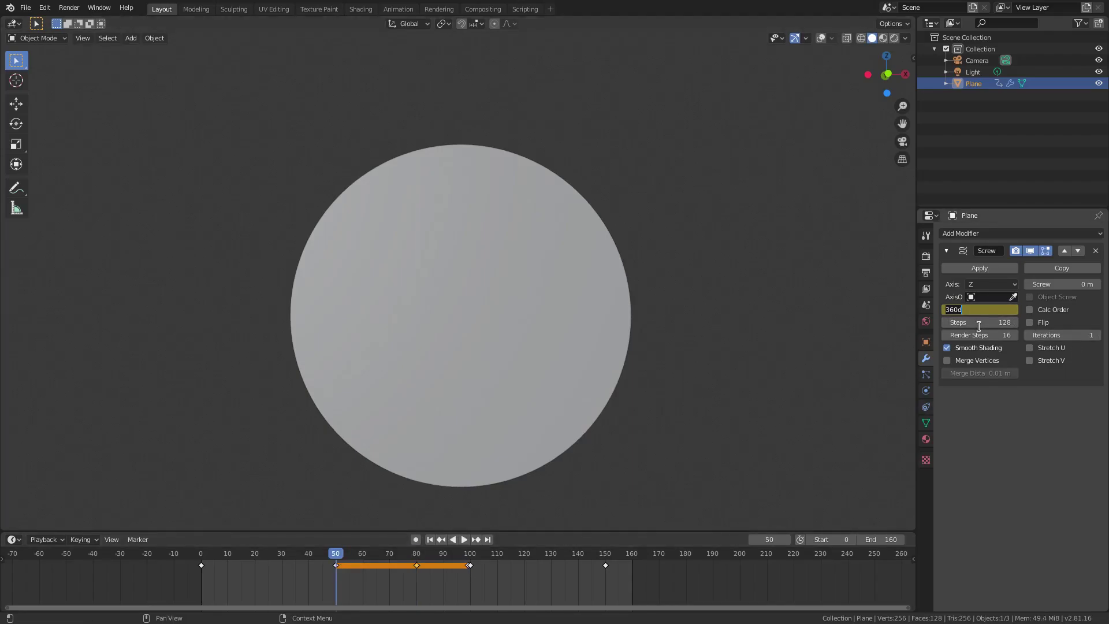
pyautogui.press('Return')
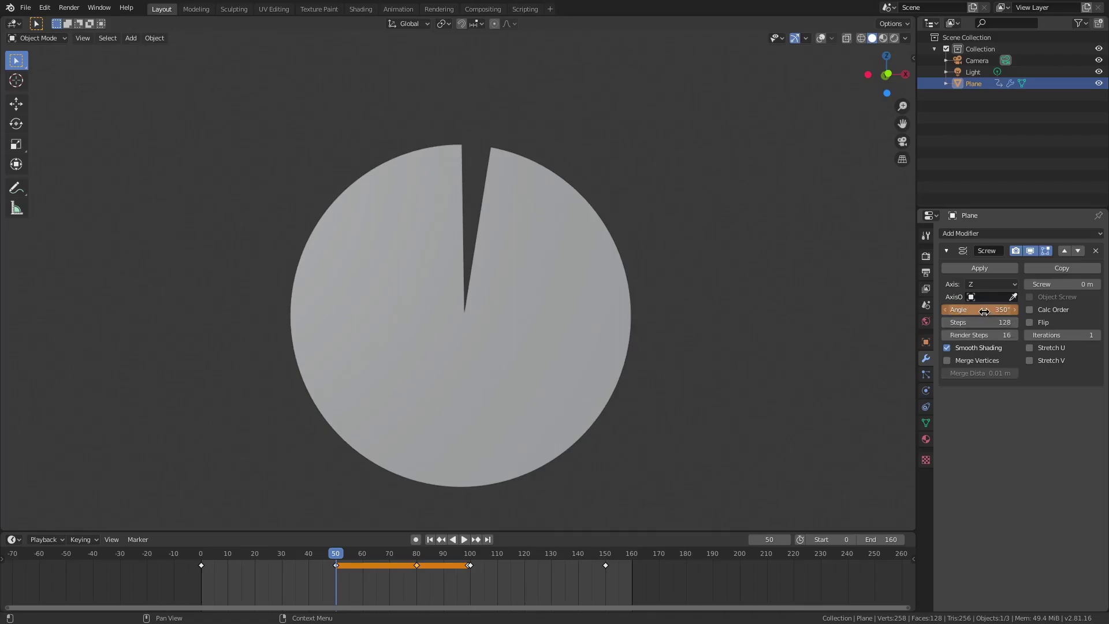
pyautogui.press('i')
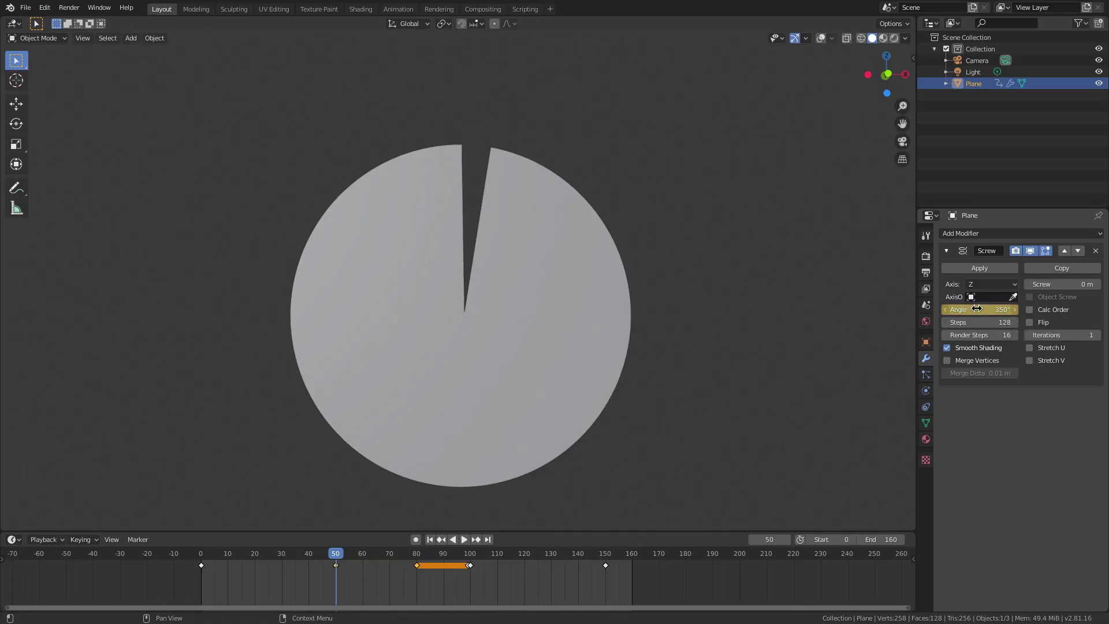
# - Replay the animation from frame 0 to check the slower fill
pyautogui.click(430, 539)
pyautogui.click(464, 539)
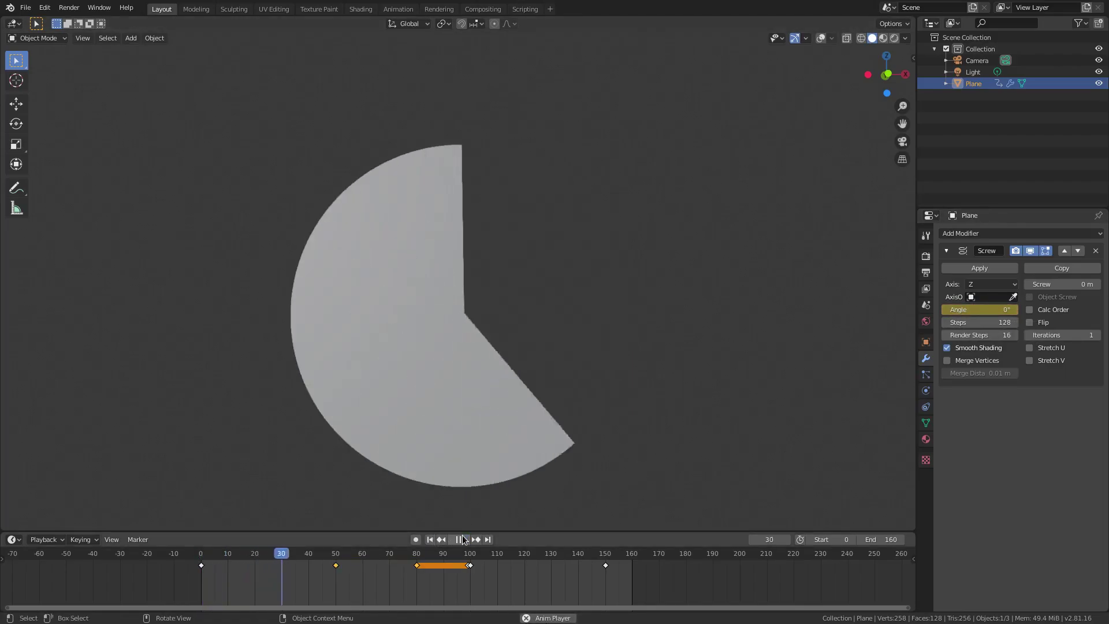
pyautogui.click(461, 539)
pyautogui.click(429, 538)
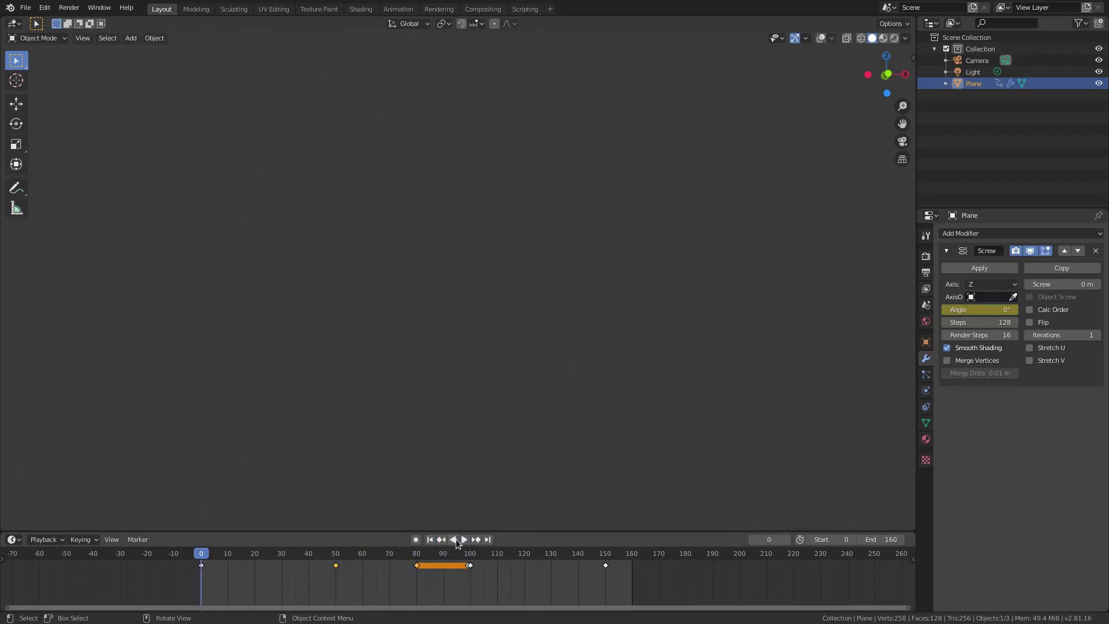
pyautogui.click(464, 539)
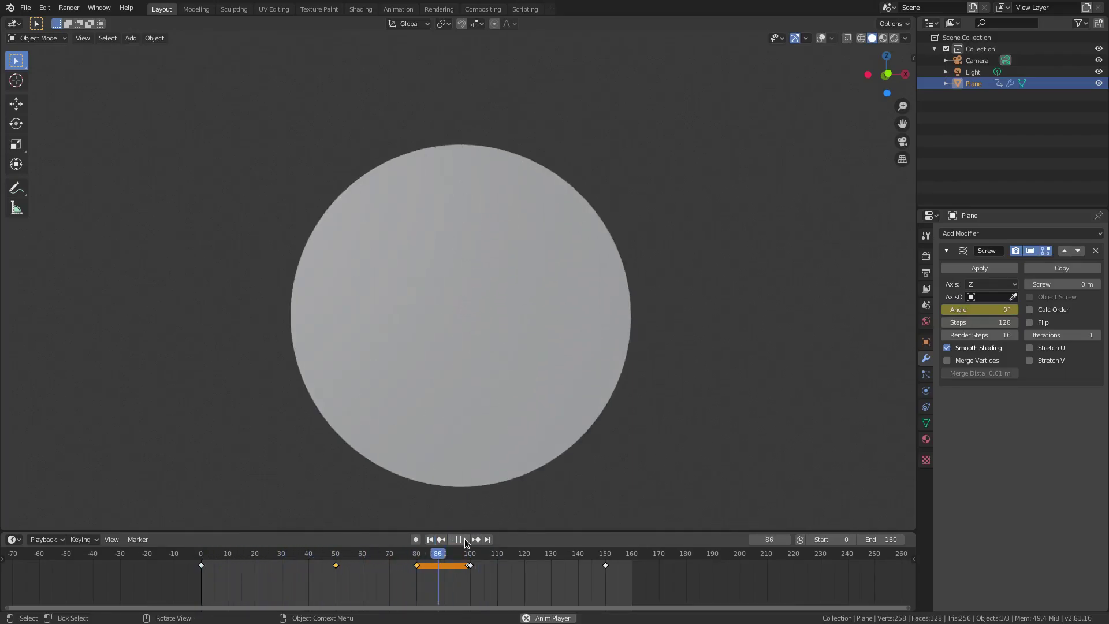
# - Move to frame 150 and extend the scene end frame to 200
pyautogui.click(463, 539)
pyautogui.moveTo(505, 556); pyautogui.dragTo(604, 556)
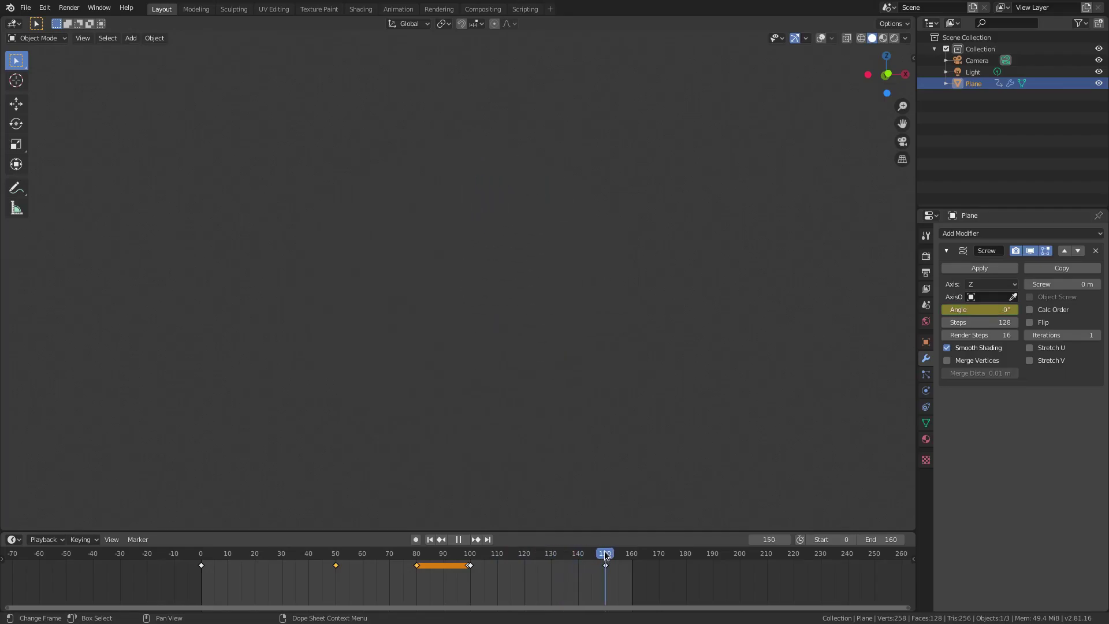
pyautogui.click(879, 535)
pyautogui.write('200')
pyautogui.press('Return')
# - Key the Screw angle at 0° on frame 180
pyautogui.moveTo(619, 569); pyautogui.dragTo(515, 508, button='middle')
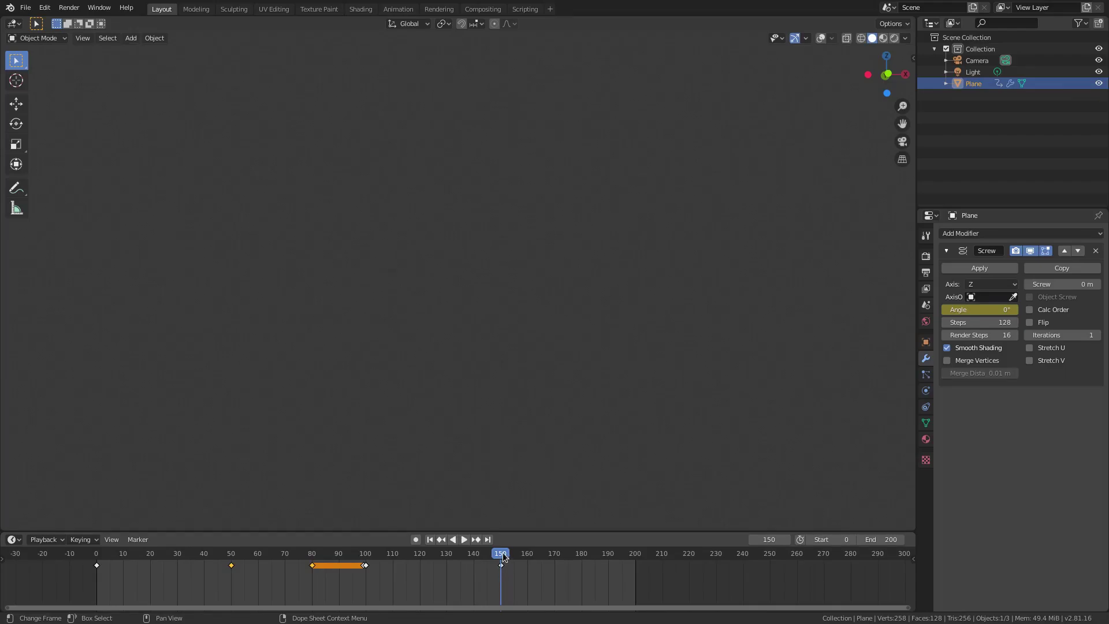
pyautogui.moveTo(535, 554); pyautogui.dragTo(582, 586)
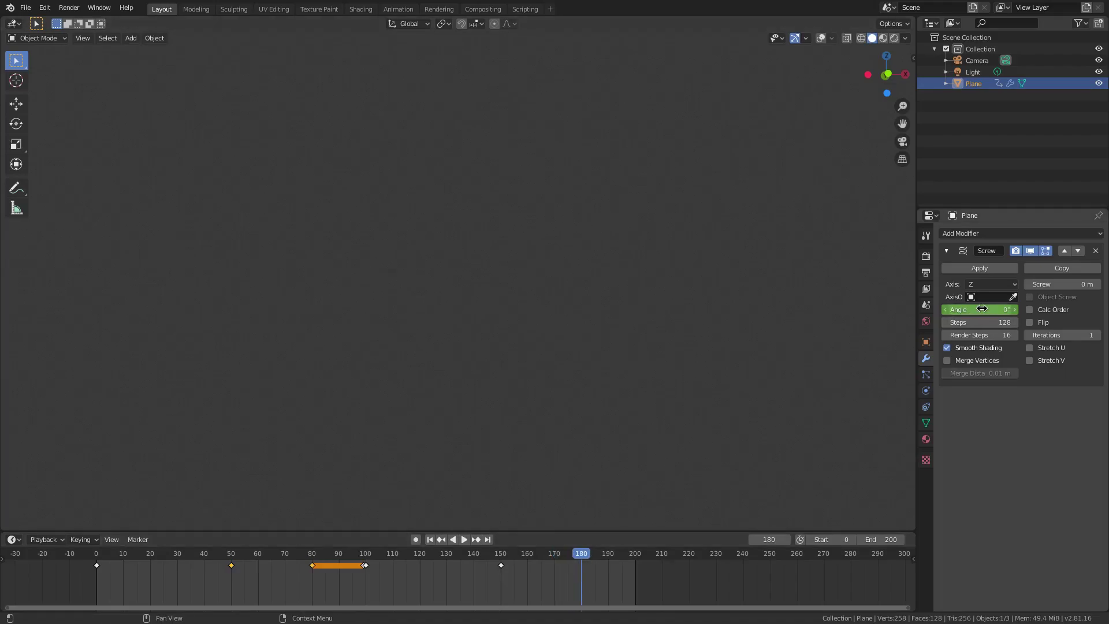
pyautogui.press('i')
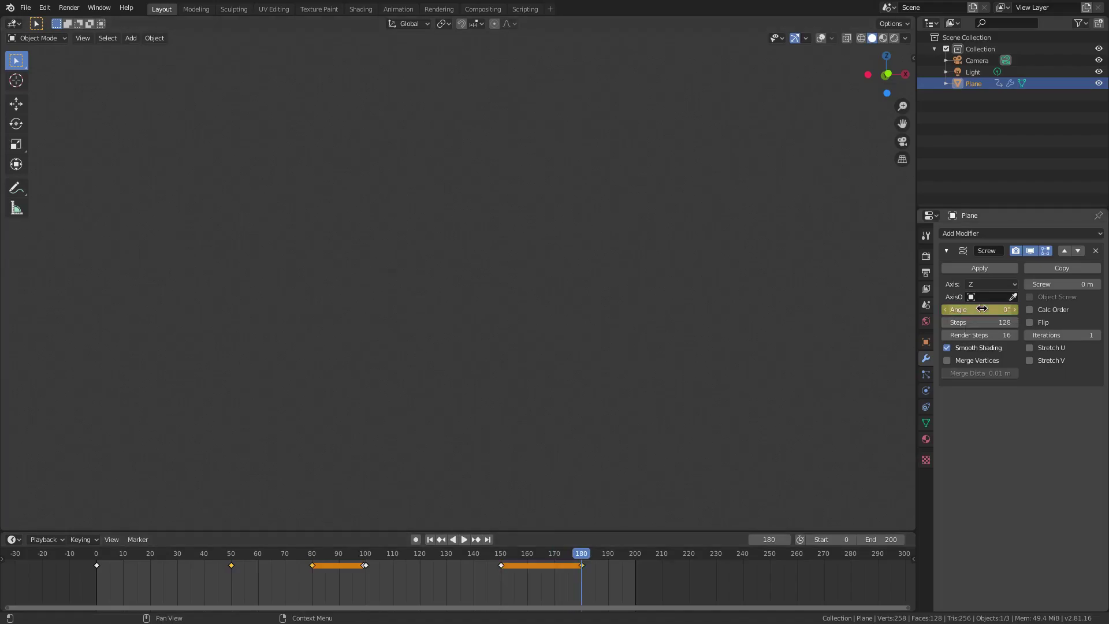
# - Key the angle at frame 150 as -10° so it closes the other way, then replay
pyautogui.click(501, 553)
pyautogui.click(974, 305)
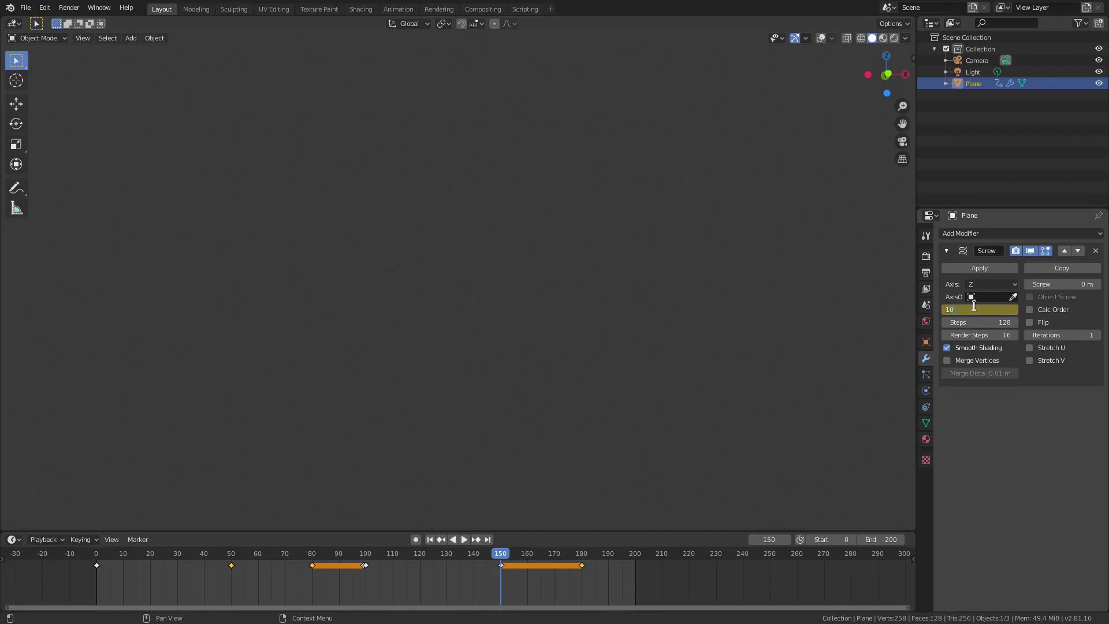
pyautogui.press('Return')
pyautogui.press('i')
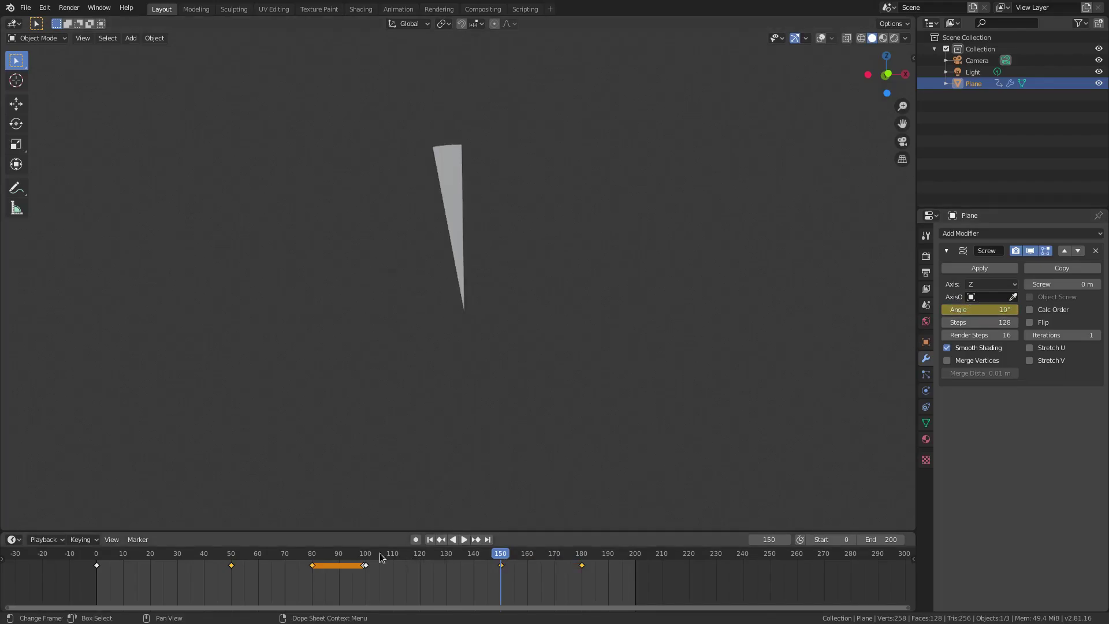
pyautogui.moveTo(382, 556); pyautogui.dragTo(501, 555)
pyautogui.click(958, 310)
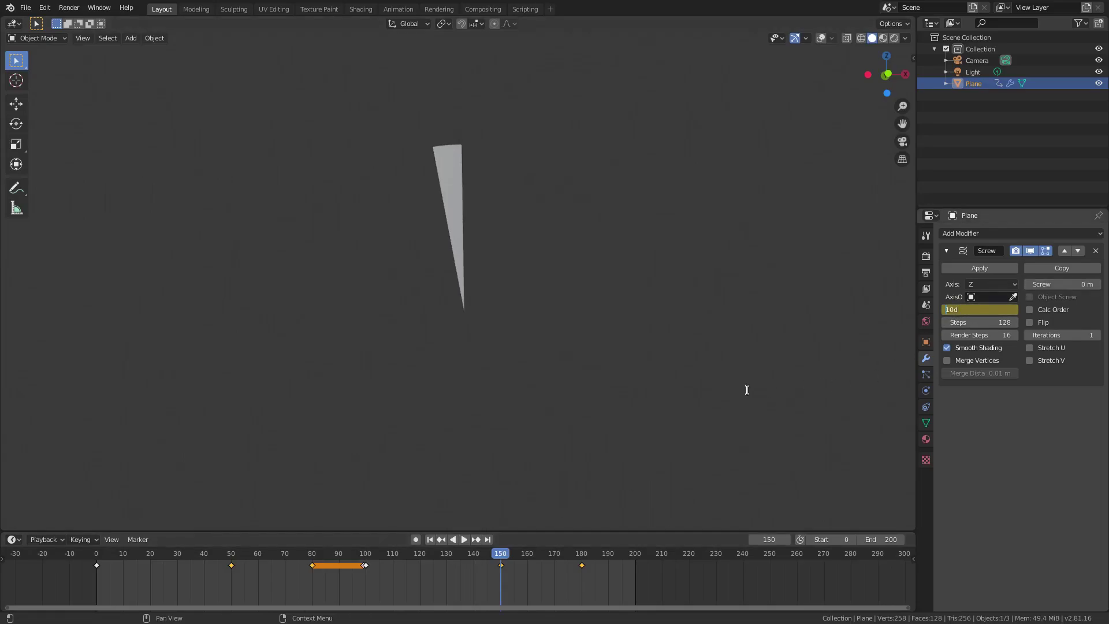
pyautogui.write('-')
pyautogui.press('Return')
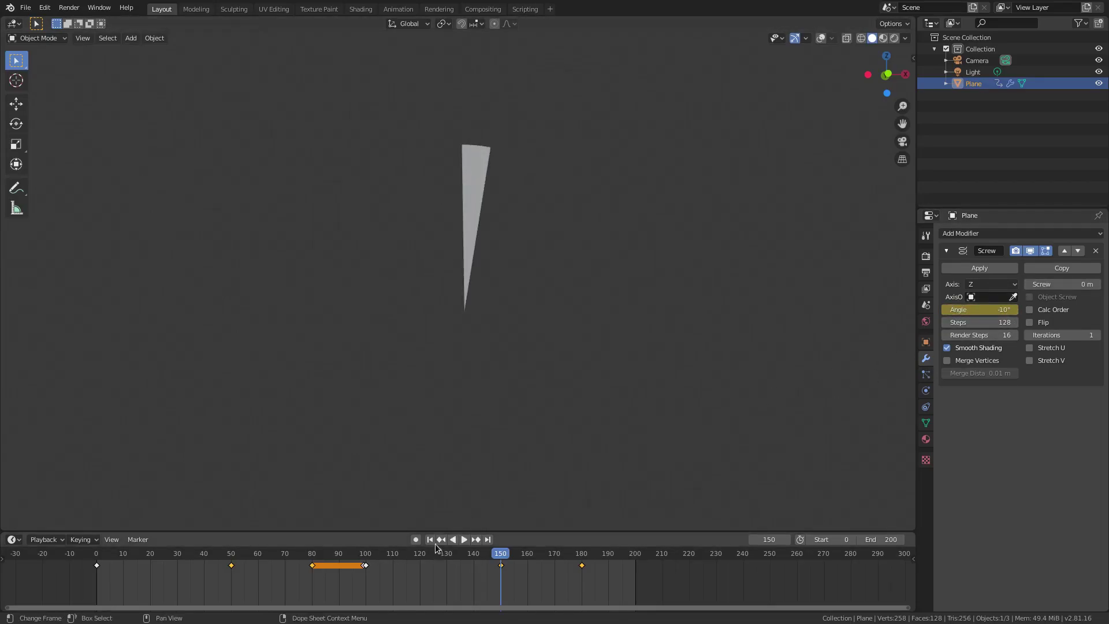
pyautogui.click(430, 540)
pyautogui.click(463, 538)
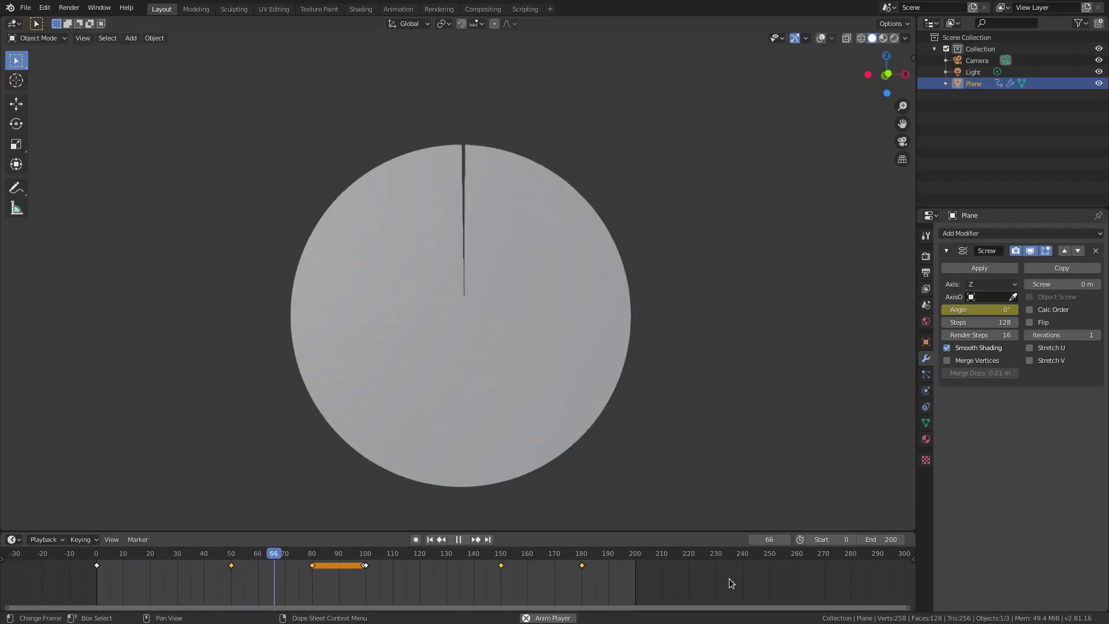